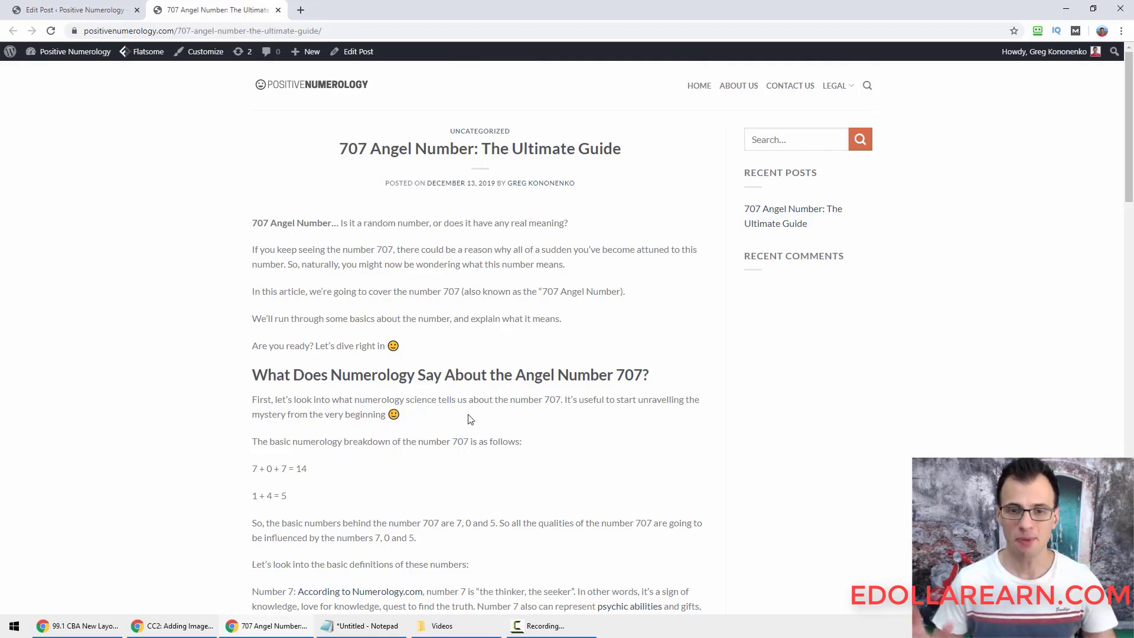
Review the published 707 Angel Number article from its introduction through the closing section.
scroll(508, 342, "down", 17)
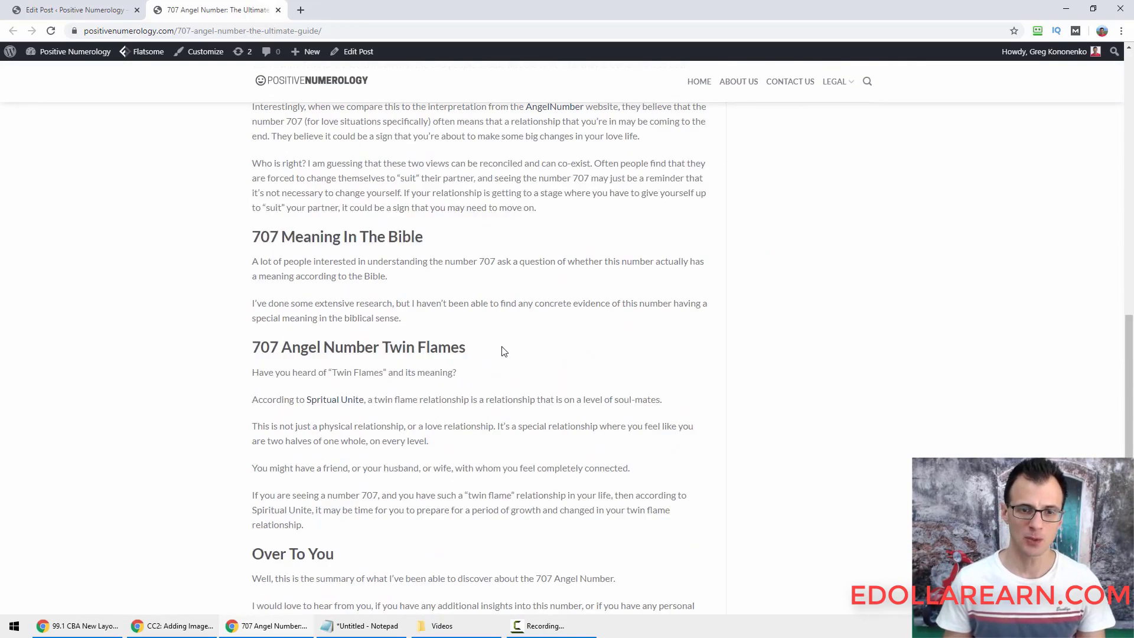
scroll(501, 354, "up", 10)
scroll(506, 352, "up", 7)
scroll(494, 374, "down", 20)
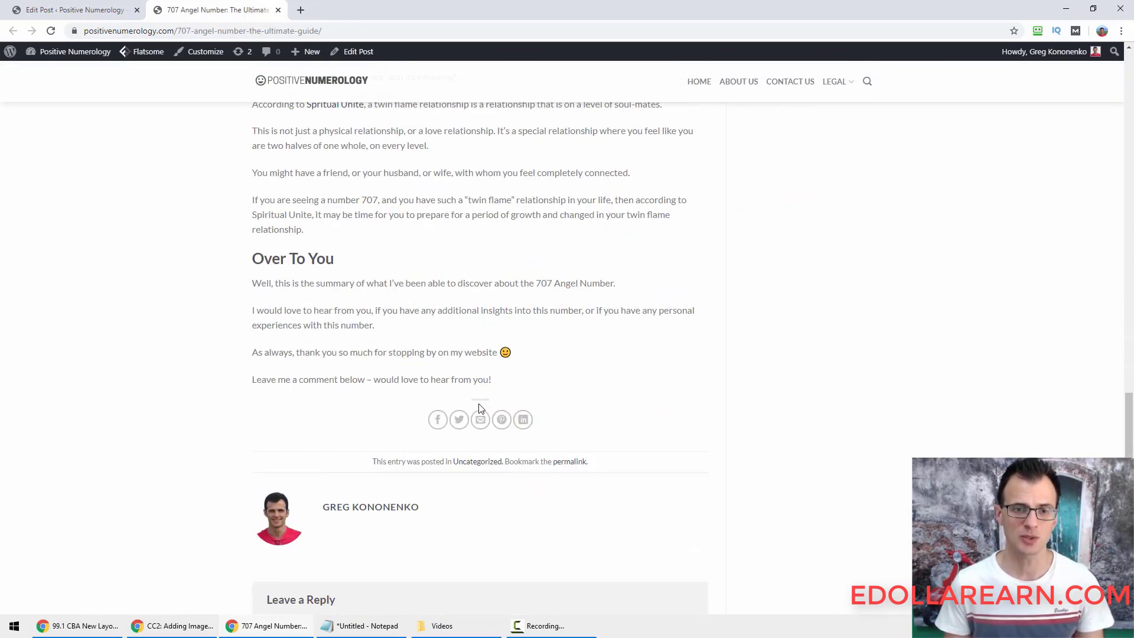
scroll(650, 372, "up", 20)
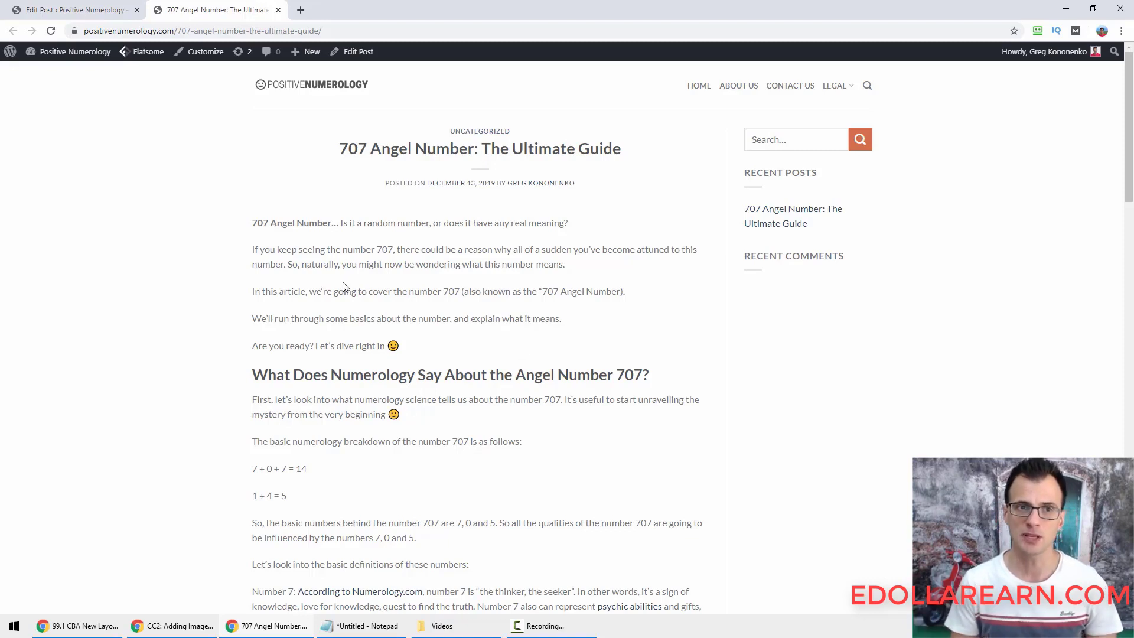
Open the Pixabay and Pexels free stock photo sites in two new browser tabs.
left_click(301, 9)
type("pixab")
key("Return")
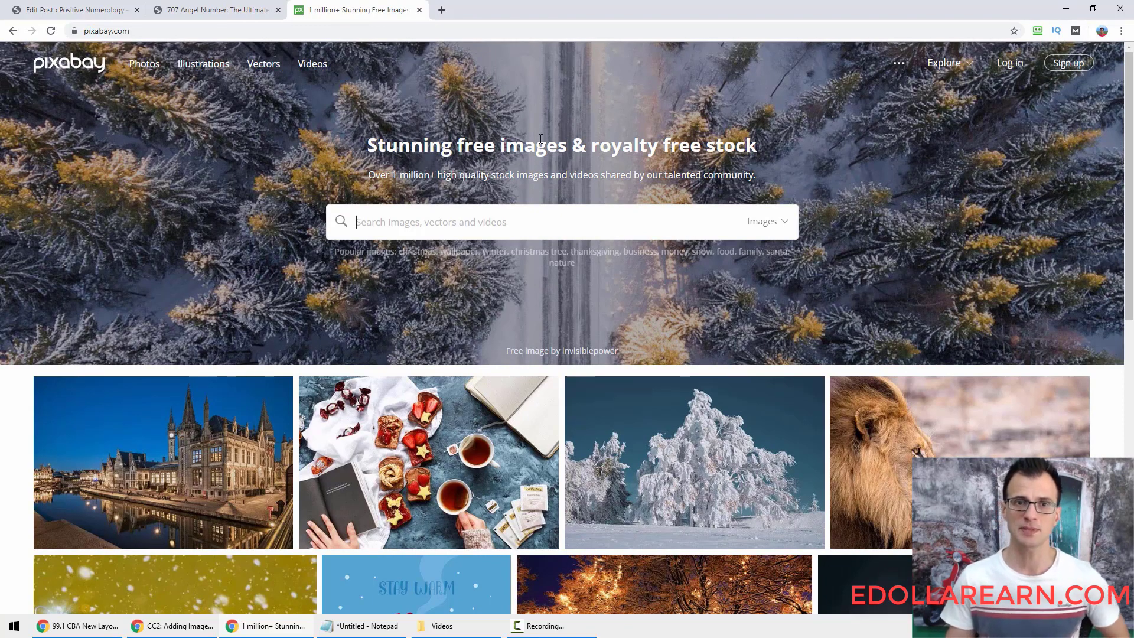
left_click(442, 10)
type("pe")
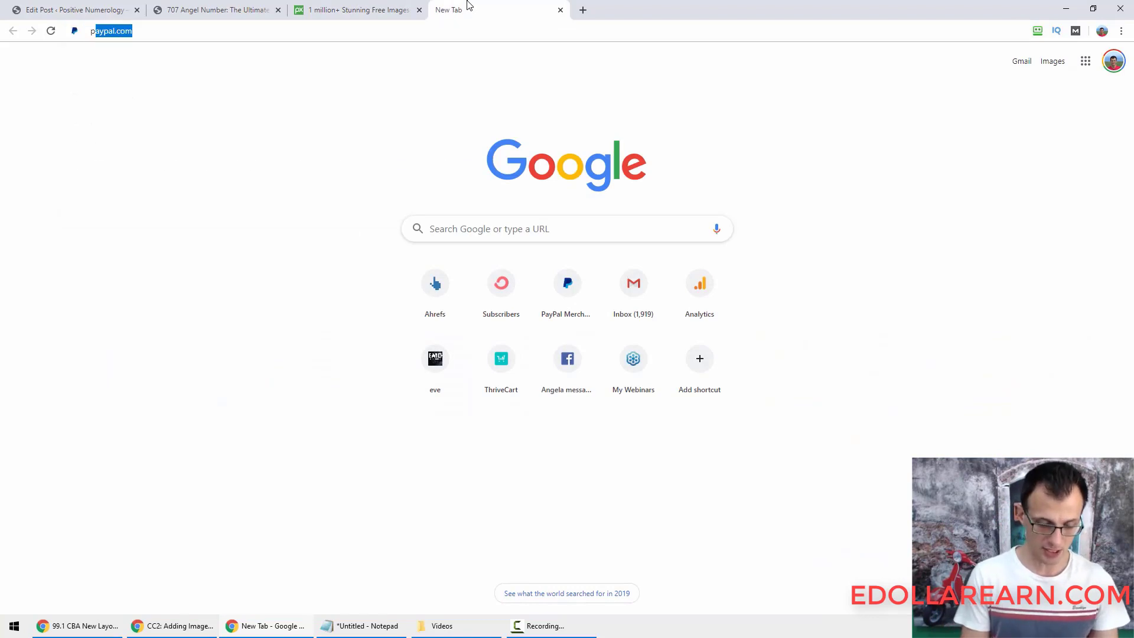
type("x")
key("Return")
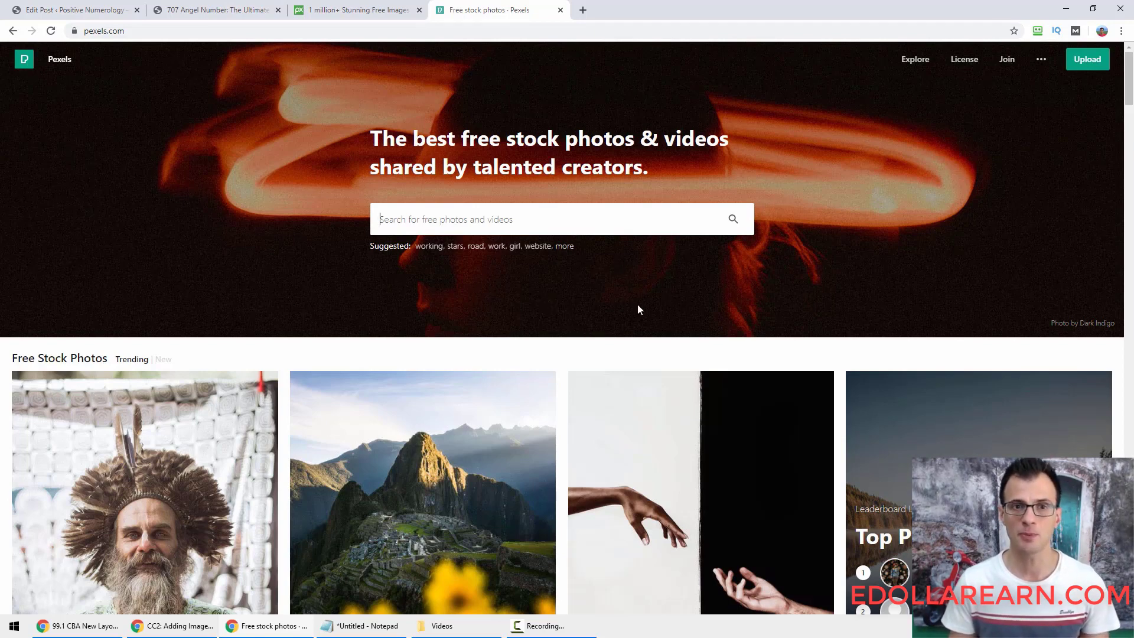
Search Pixabay for "numerology" images and look over the results.
left_click(342, 14)
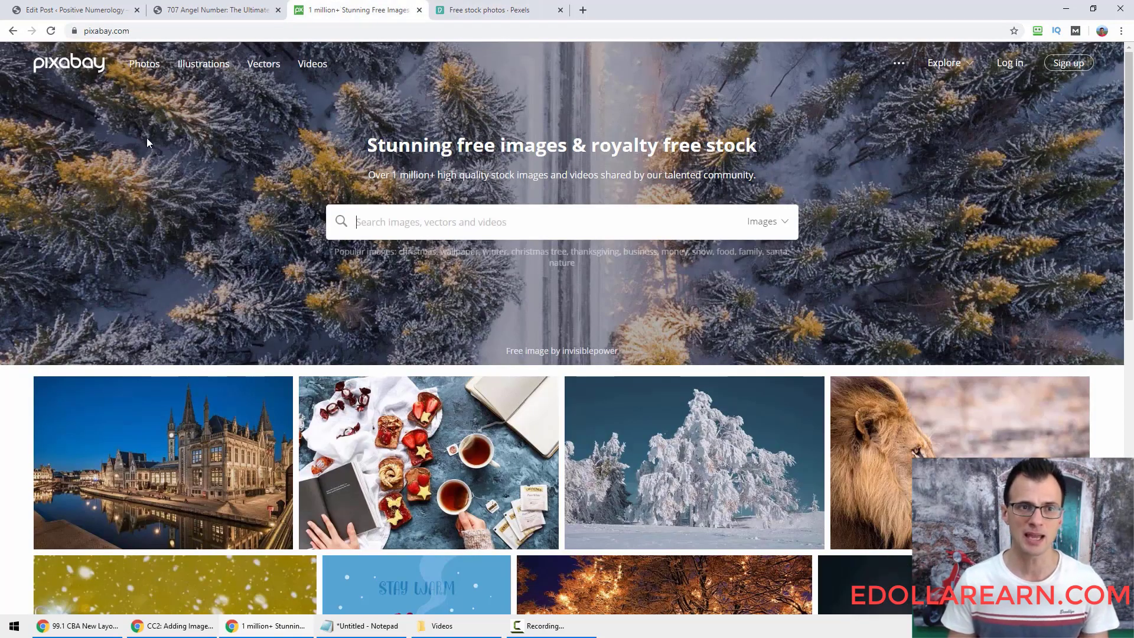
type("numerology")
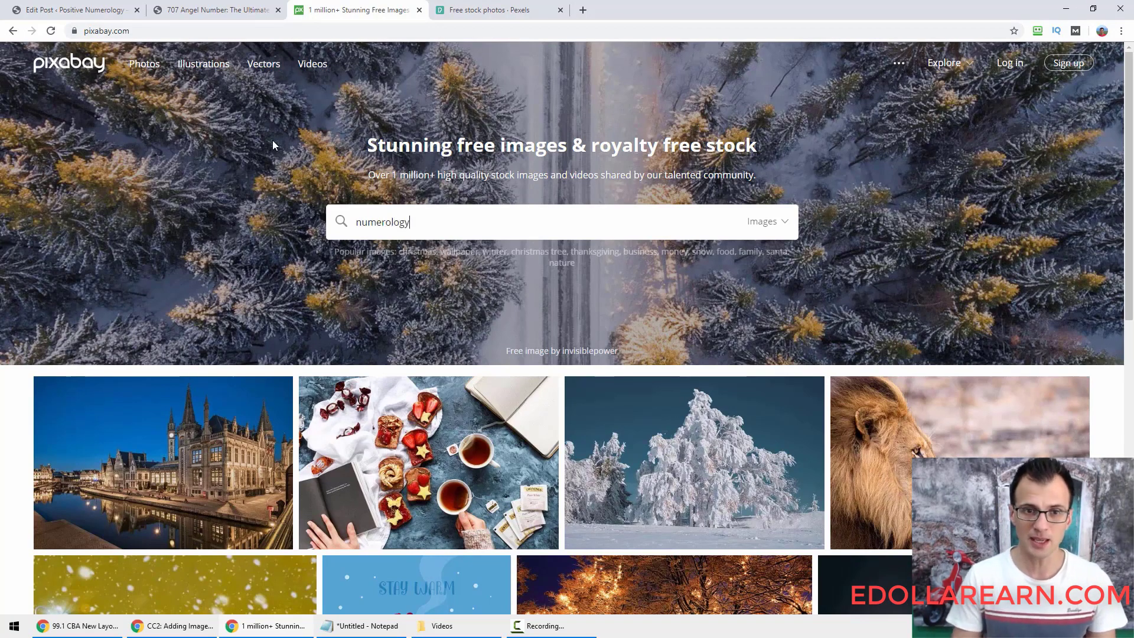
key("Return")
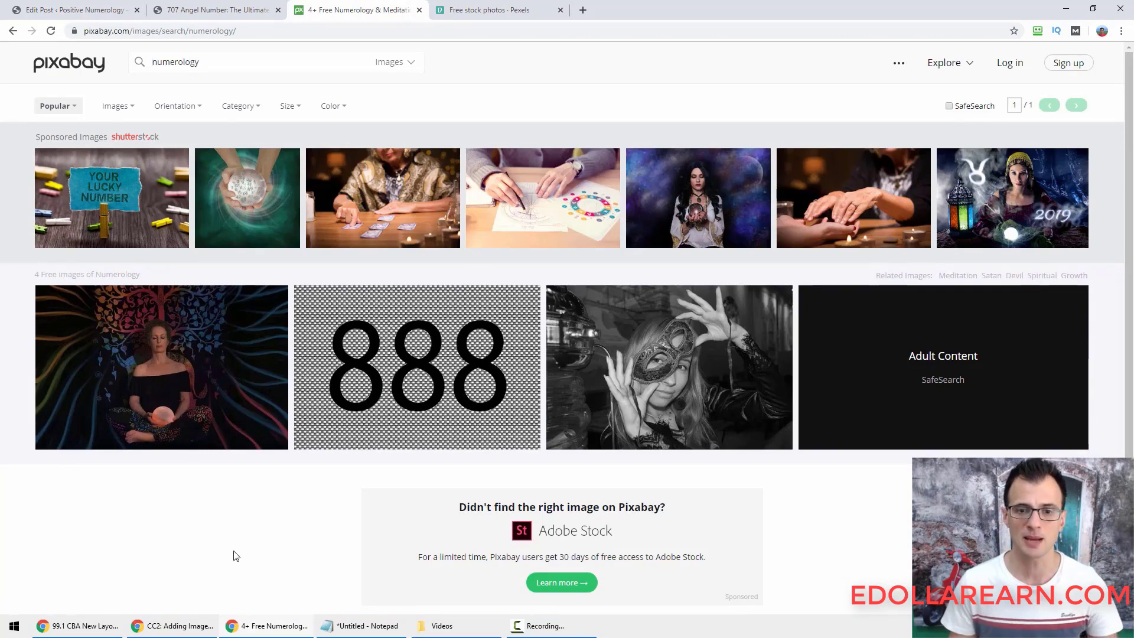
scroll(245, 565, "down", 2)
scroll(324, 119, "up", 2)
Search Pexels for "numerology" photos and look through the results page.
left_click(491, 10)
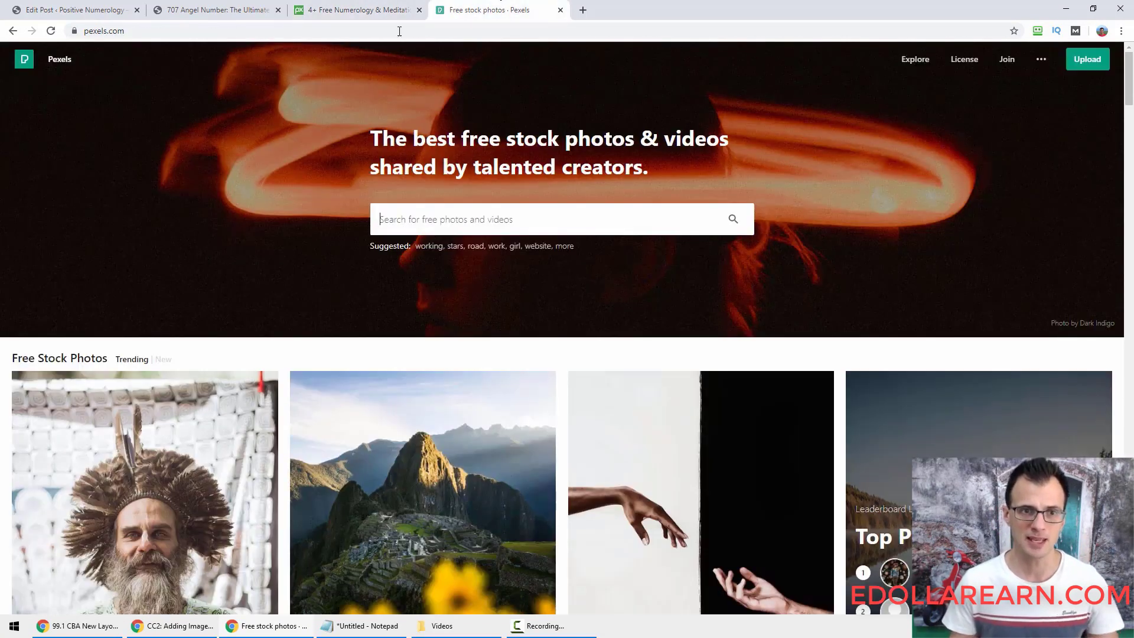
left_click(486, 223)
type("numerolo")
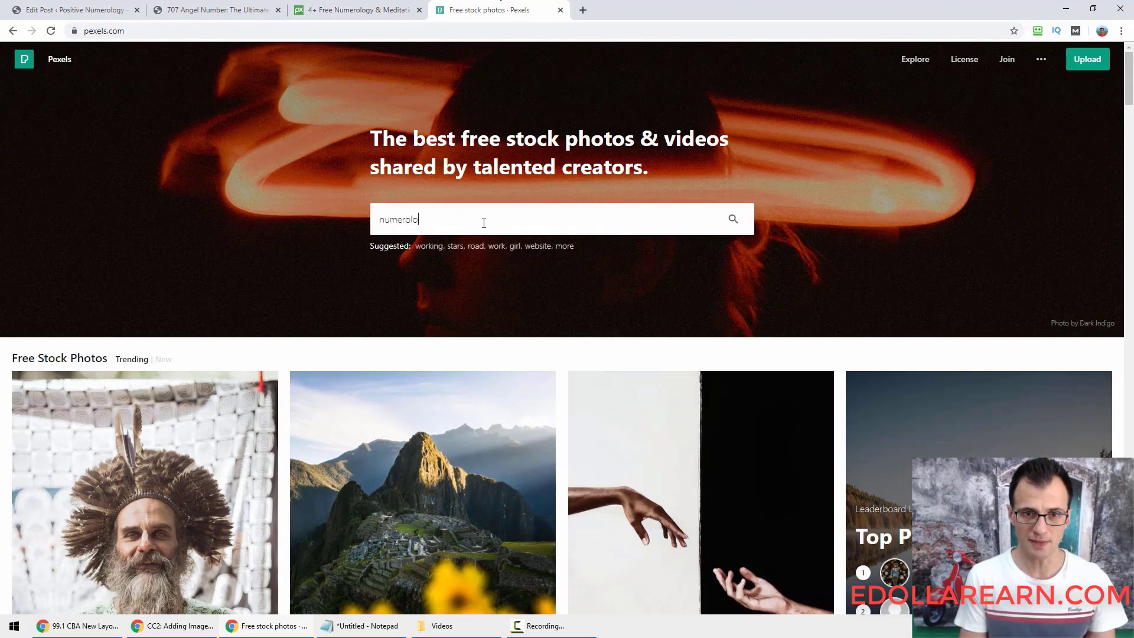
type("gy")
key("Return")
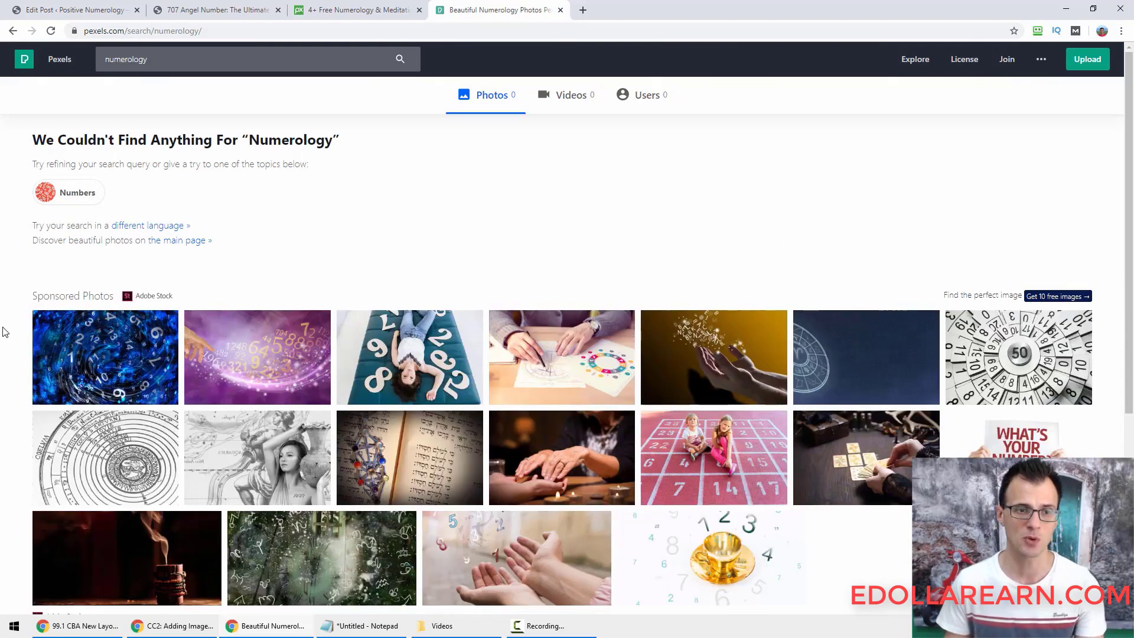
scroll(969, 248, "down", 5)
scroll(112, 378, "up", 5)
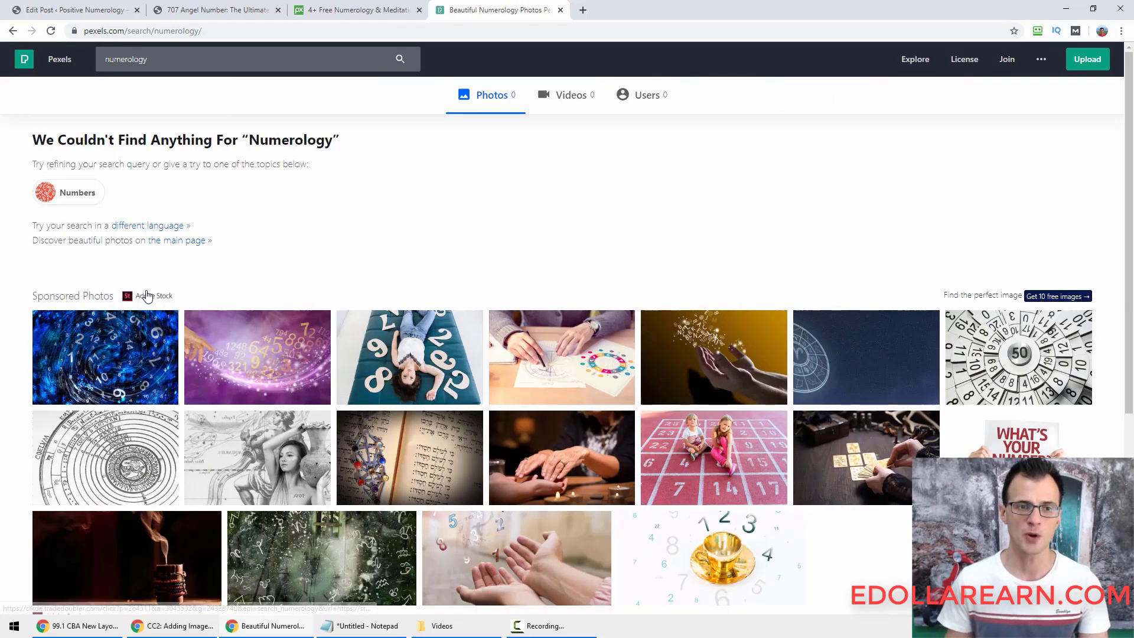
scroll(218, 275, "down", 4)
scroll(218, 275, "up", 4)
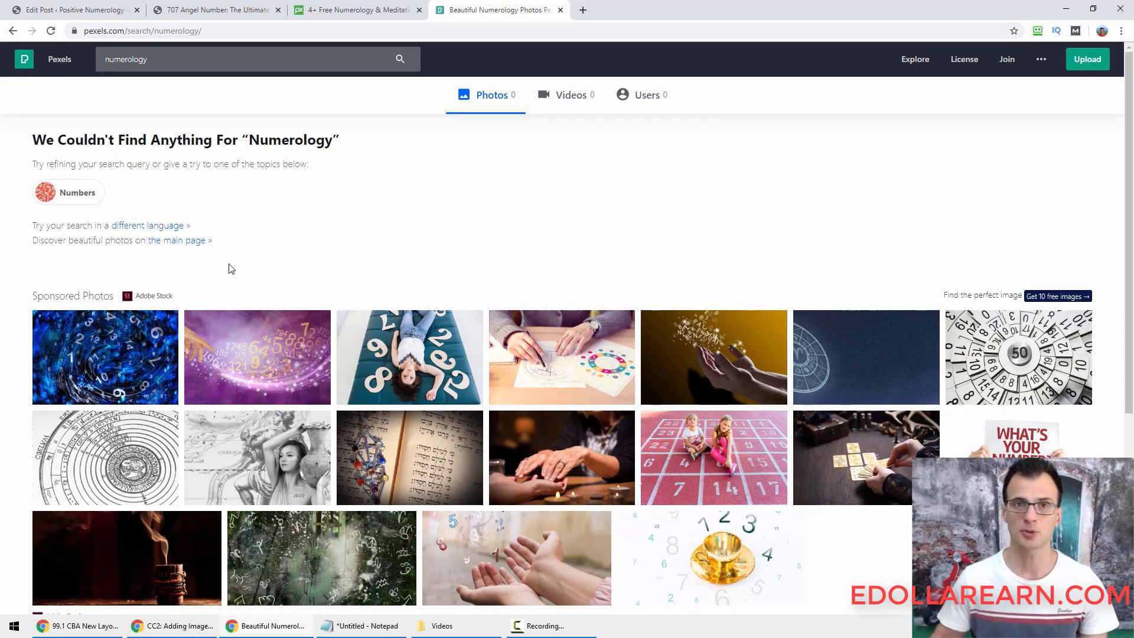
Search Pixabay for "happiness" images and browse the results for suitable article photos.
left_click(295, 9)
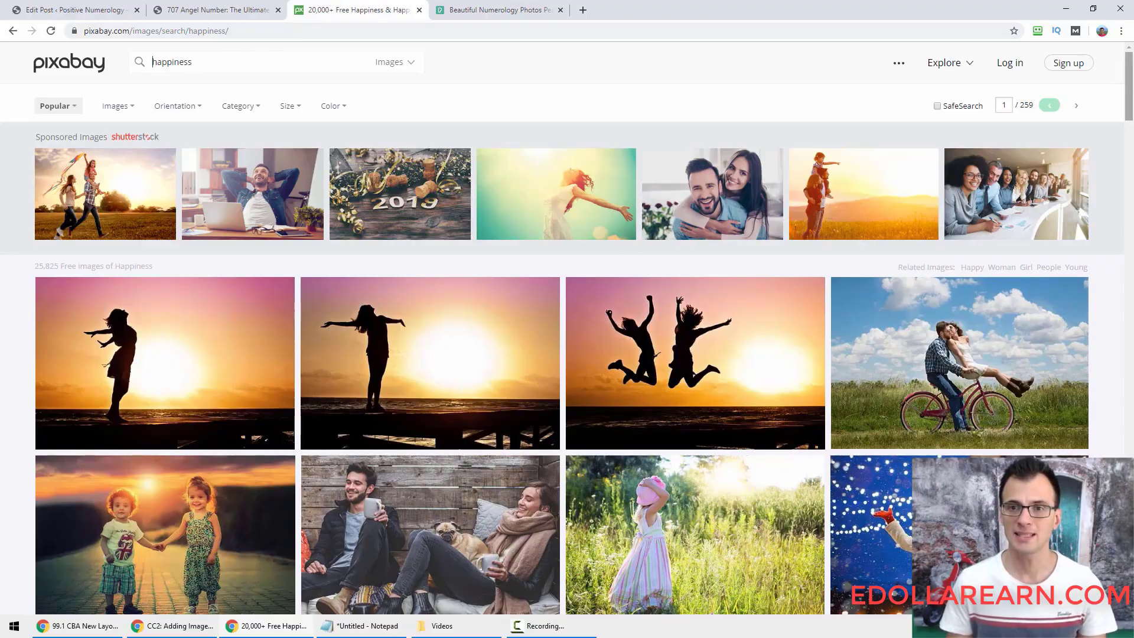
scroll(682, 350, "down", 12)
left_click_drag(1132, 250, 1132, 280)
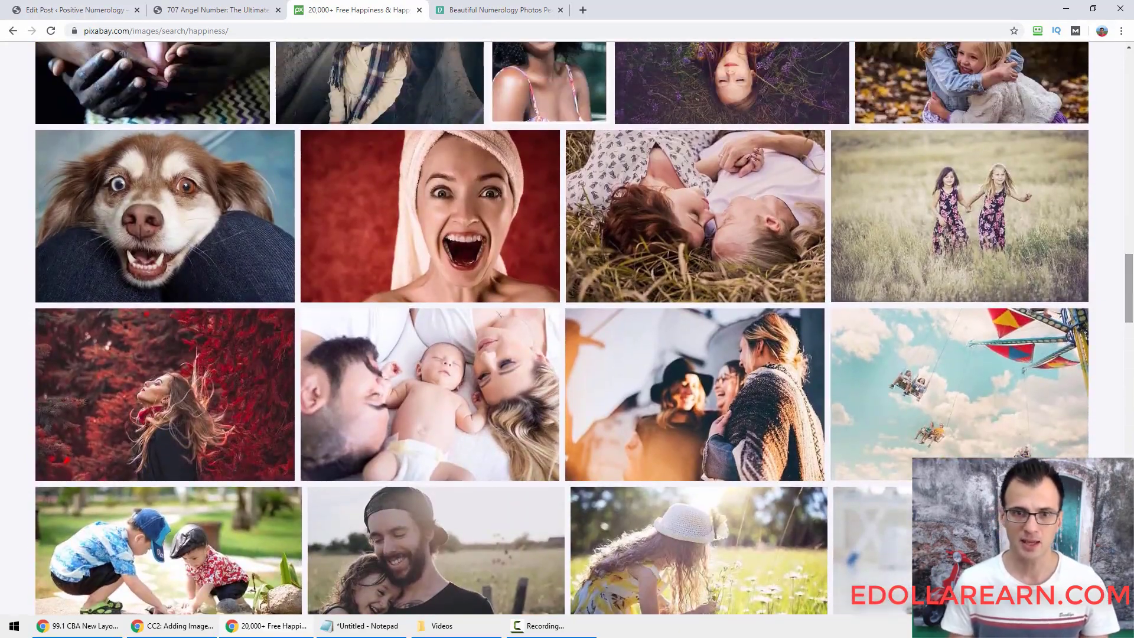
scroll(152, 331, "up", 10)
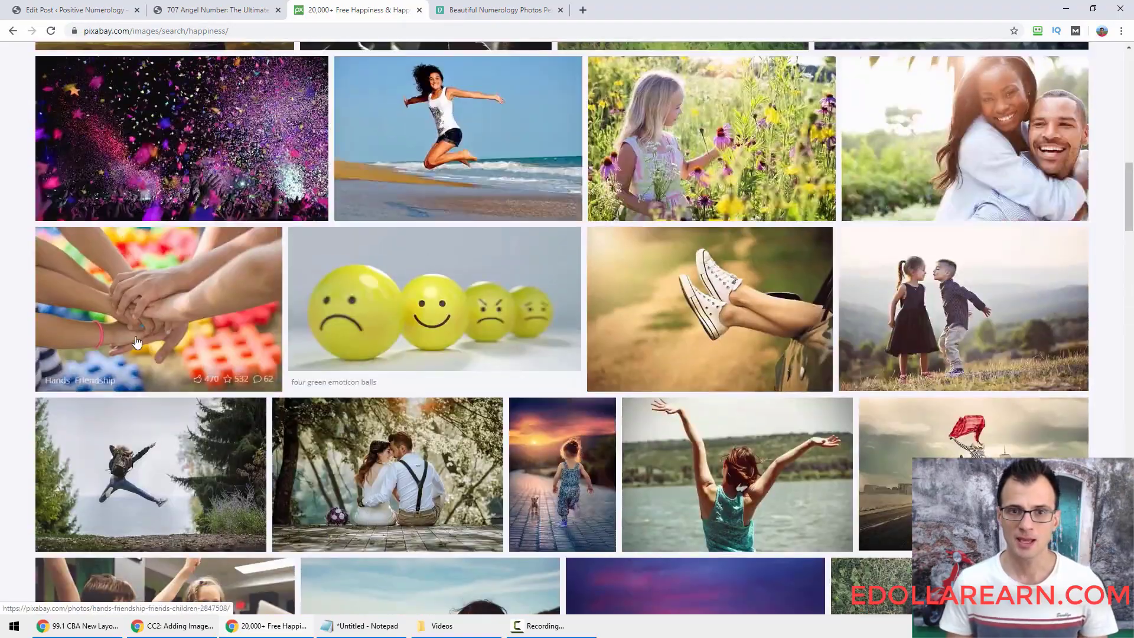
scroll(136, 342, "up", 10)
scroll(17, 310, "down", 5)
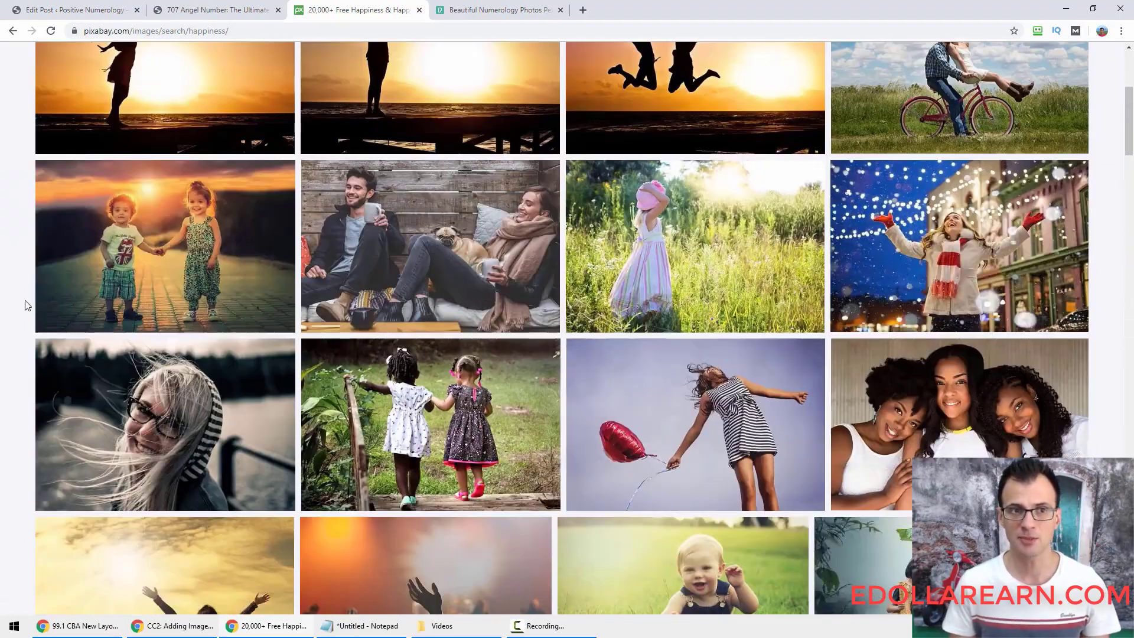
scroll(3, 316, "up", 5)
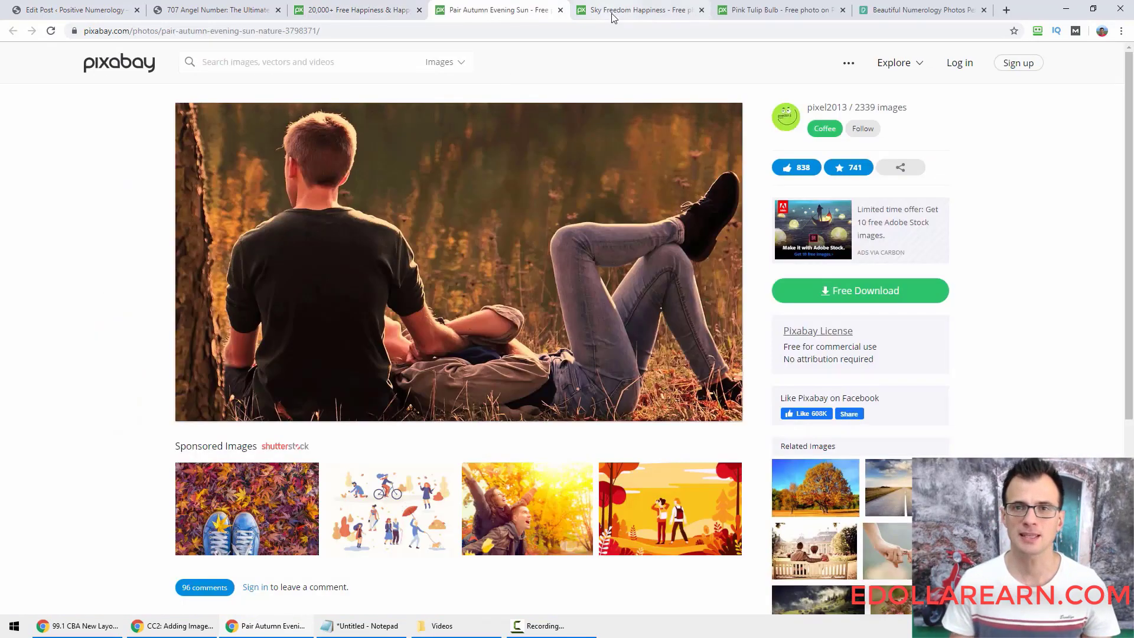
Compare the three opened Pixabay photos and choose the 1280×718 download size for the autumn couple photo.
left_click(614, 10)
left_click(767, 10)
left_click(496, 10)
left_click(614, 10)
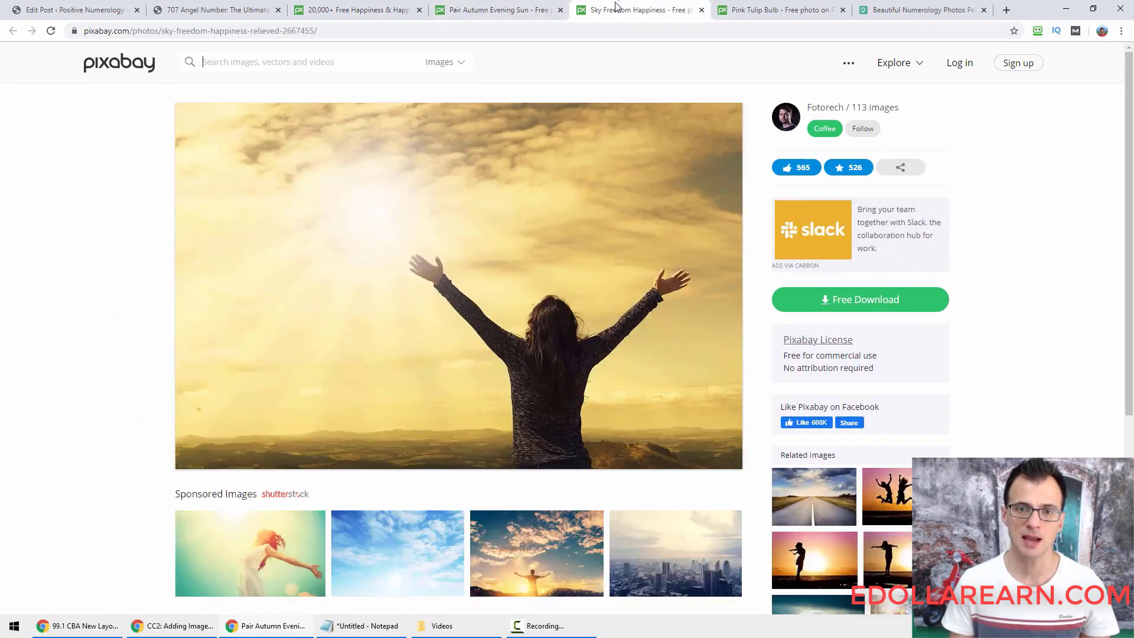
left_click(743, 5)
left_click(519, 4)
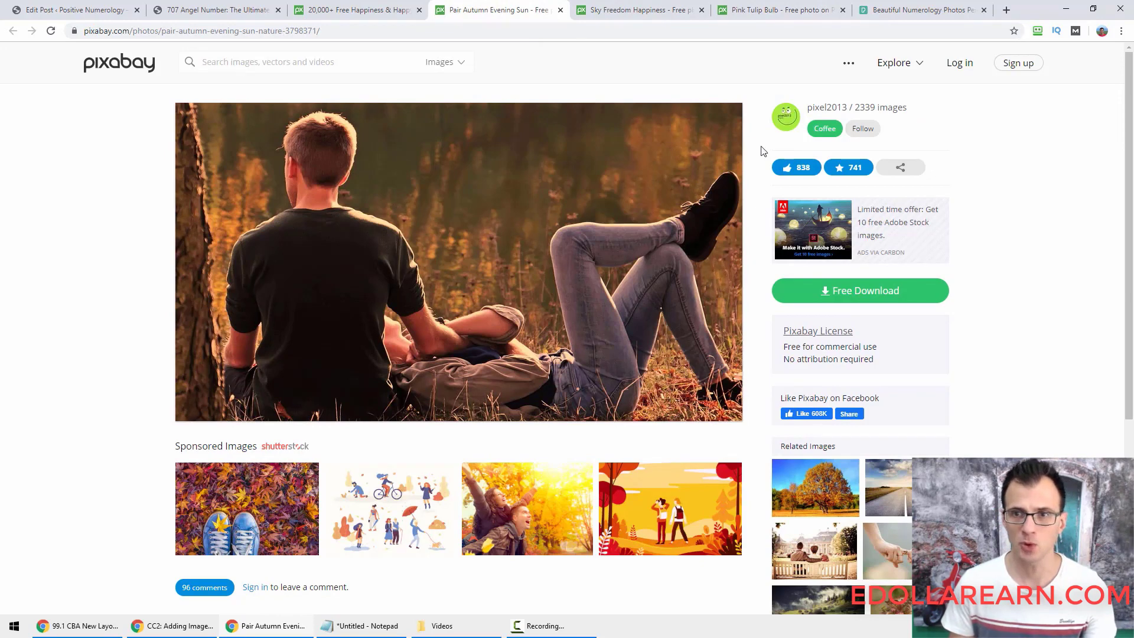
left_click(857, 294)
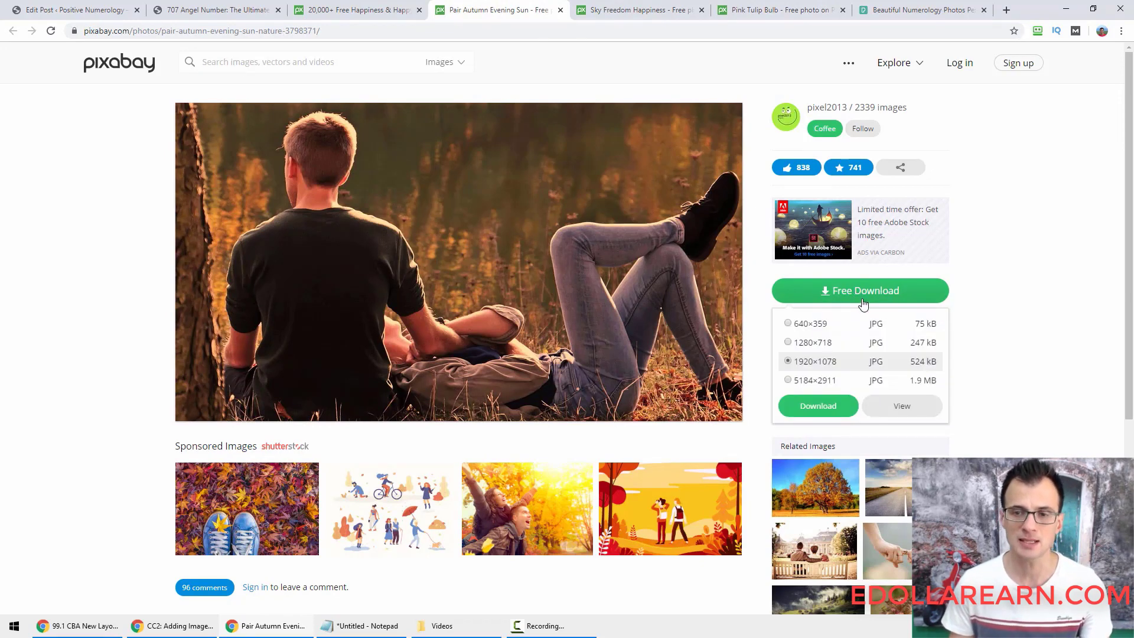
left_click(821, 352)
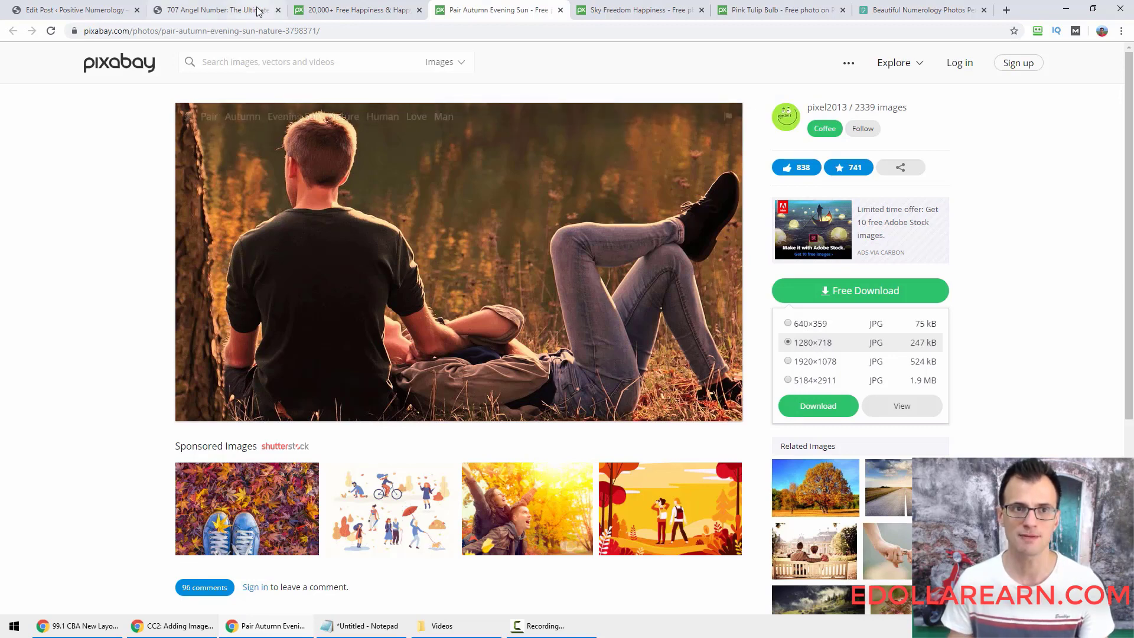
Capture and copy a screenshot region of about 811x241 spanning the 707 article's text column, and return to the autumn couple photo.
left_click(203, 8)
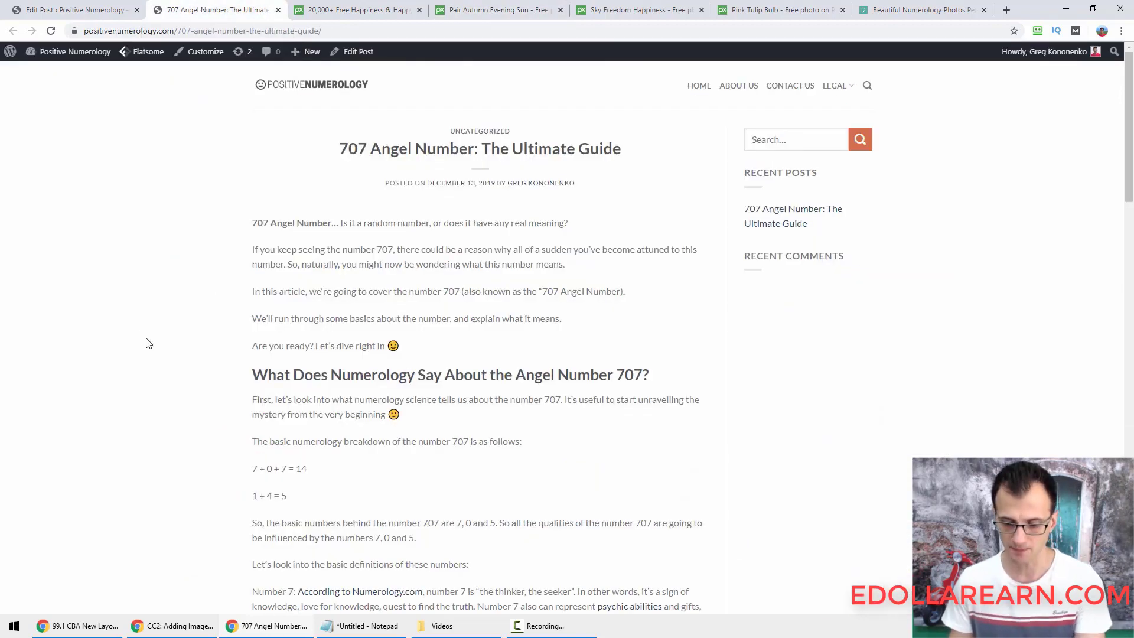
key("Print")
left_click_drag(247, 268, 727, 411)
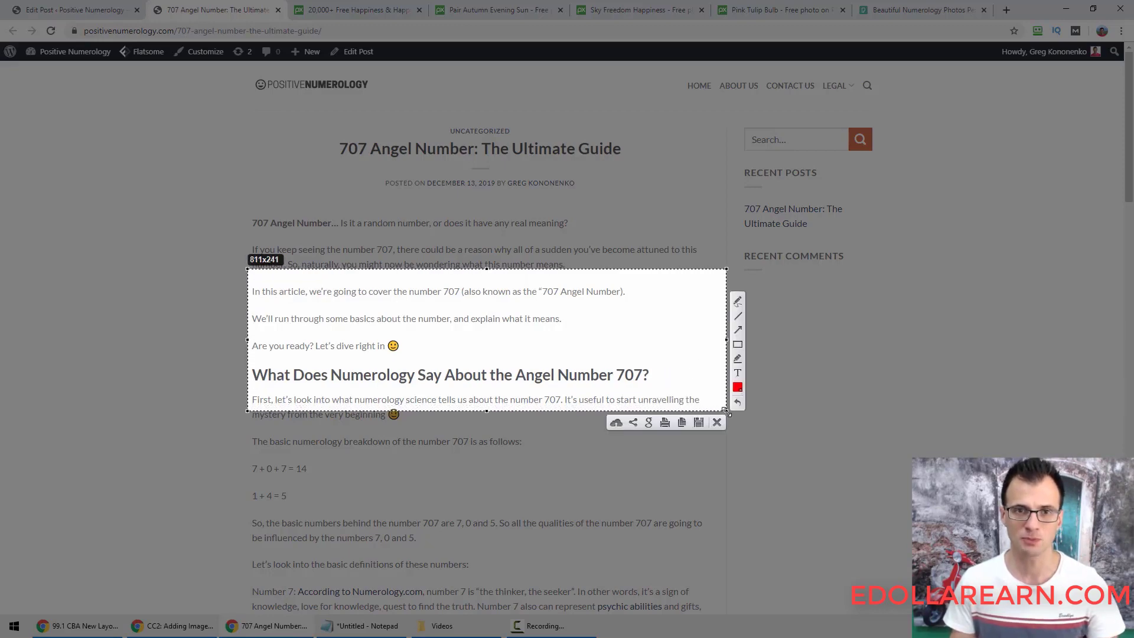
key("ctrl+c")
left_click(481, 9)
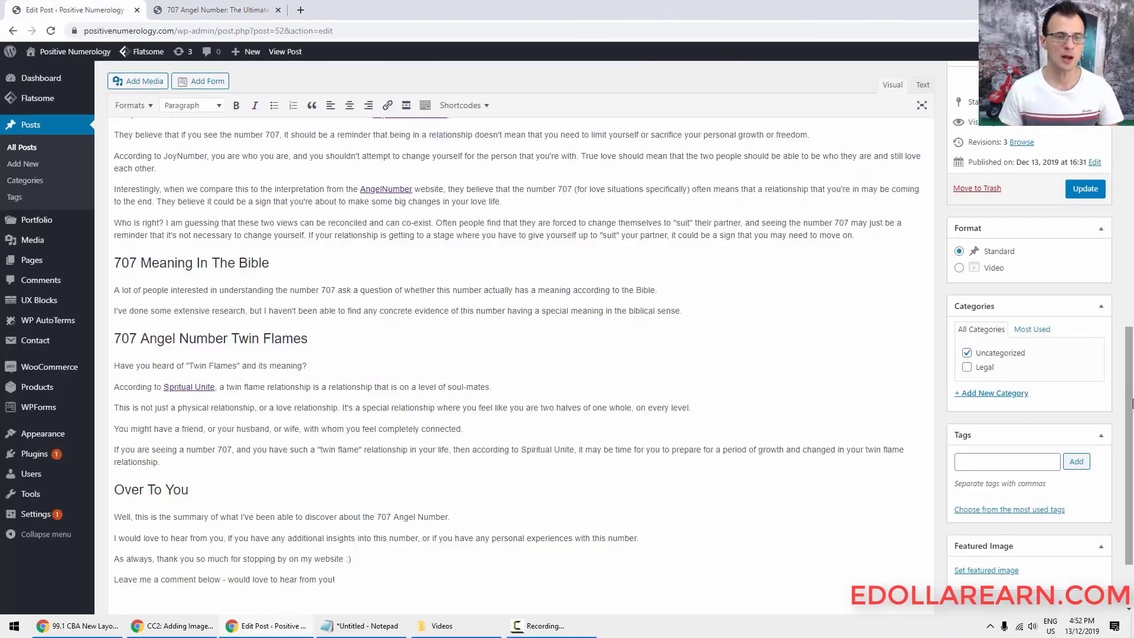
Upload happiness-1.jpg, happiness-2.jpg and happiness-3.jpg from the Positive Numerology folder through the post's featured image settings.
left_click_drag(1132, 404, 1132, 468)
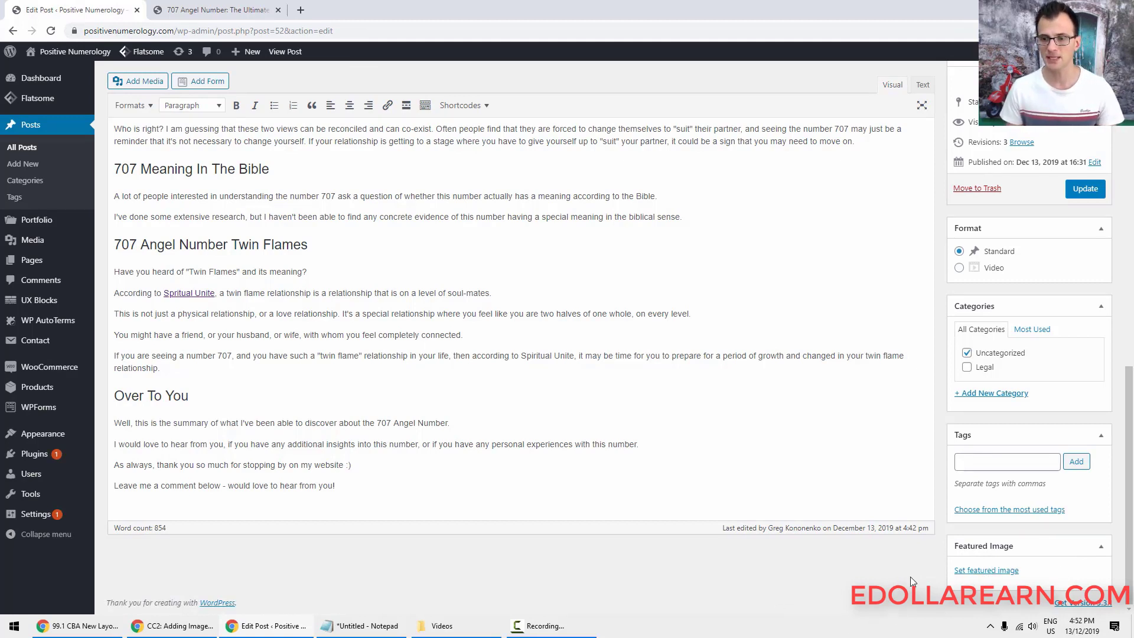
left_click(965, 571)
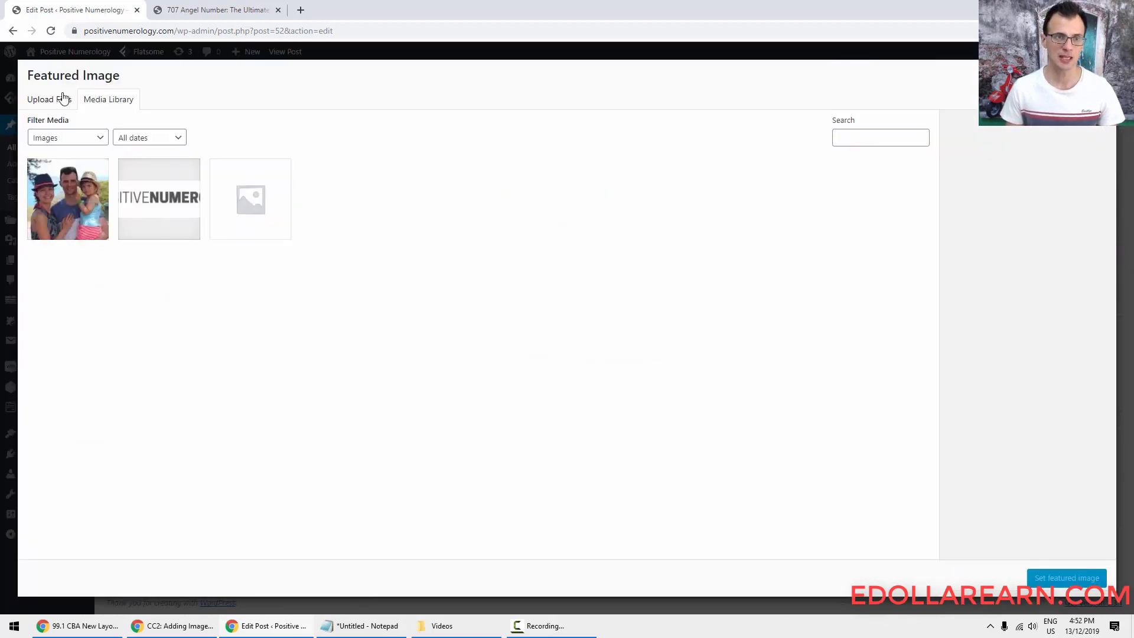
left_click(58, 101)
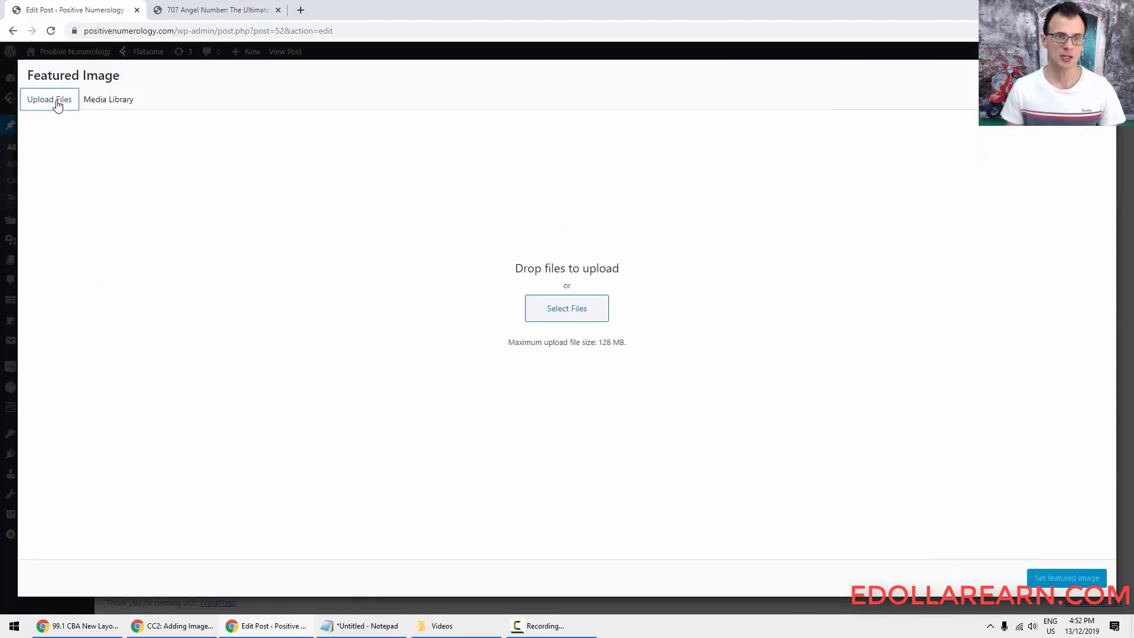
left_click(573, 309)
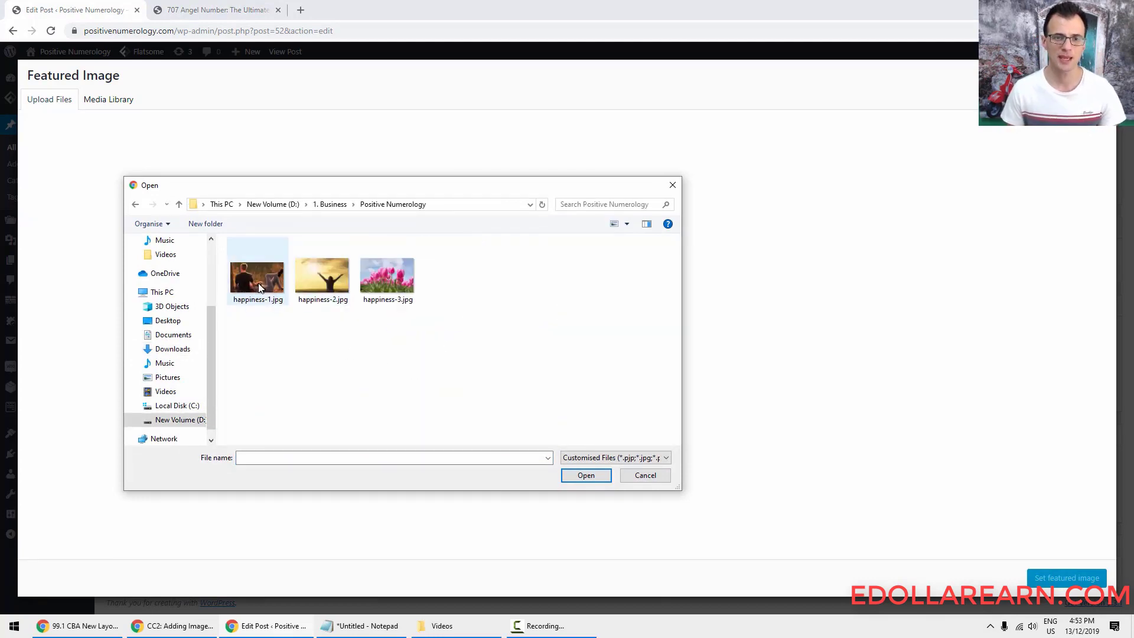
left_click(258, 288)
key("ctrl+a")
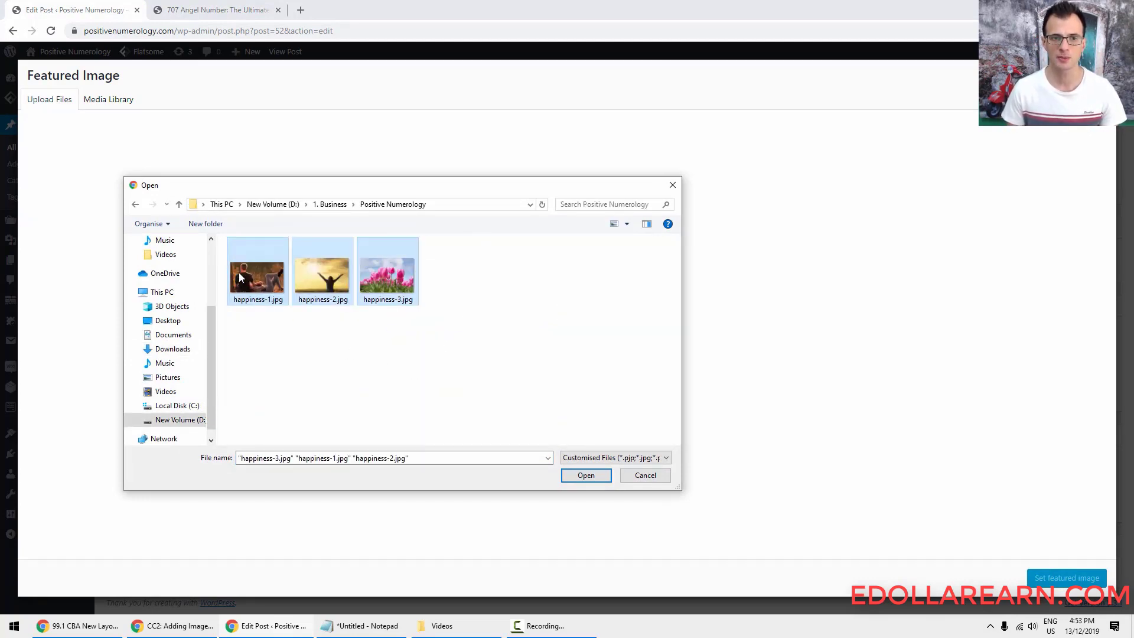
left_click(586, 475)
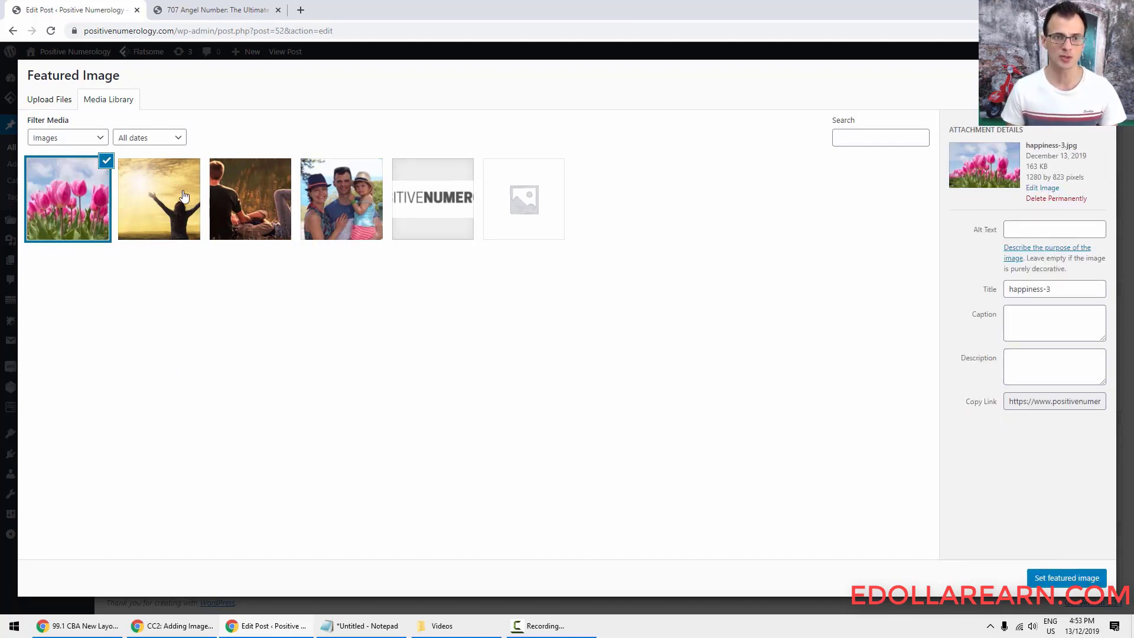
Set the tulip photo happiness-3.jpg as the featured image with the alt text "707 Angel Number" and update the post.
left_click(184, 228)
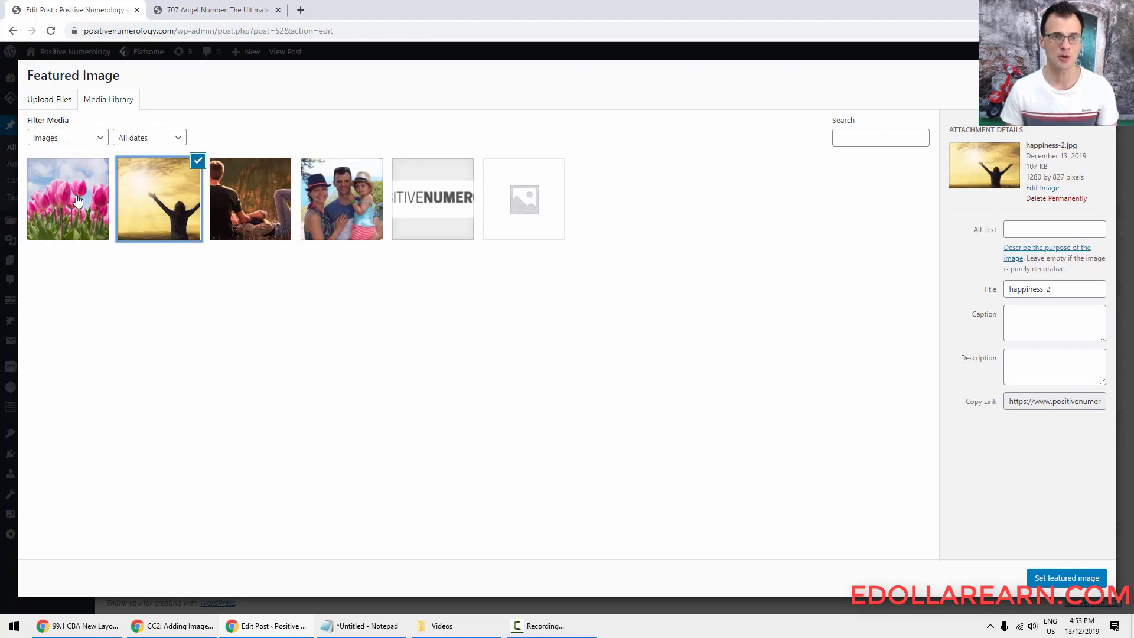
left_click(76, 202)
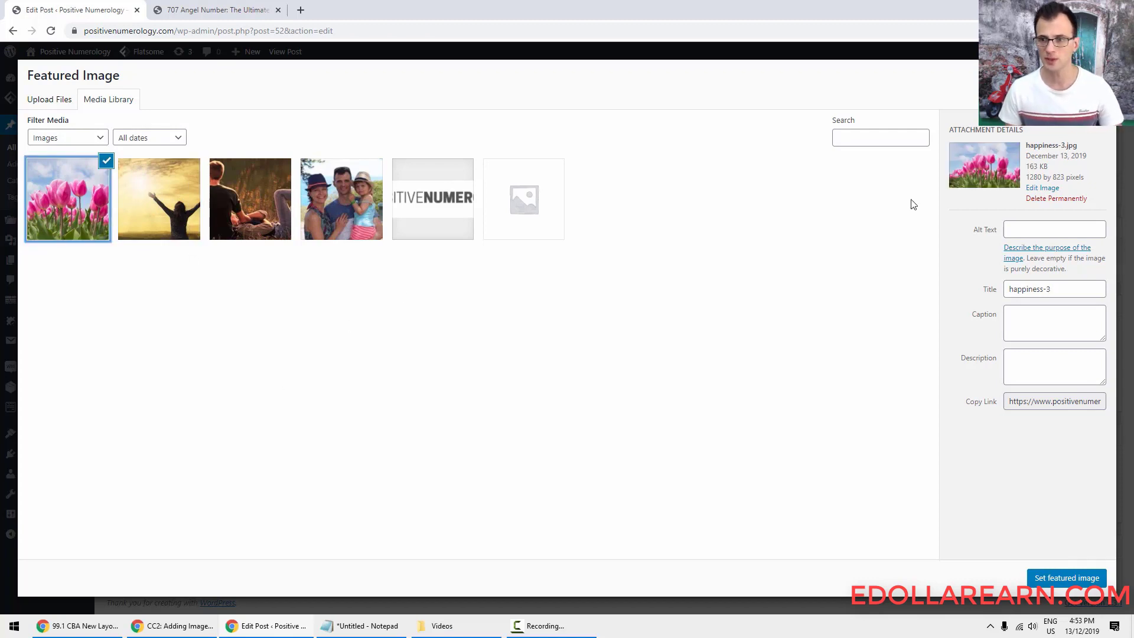
left_click(1038, 231)
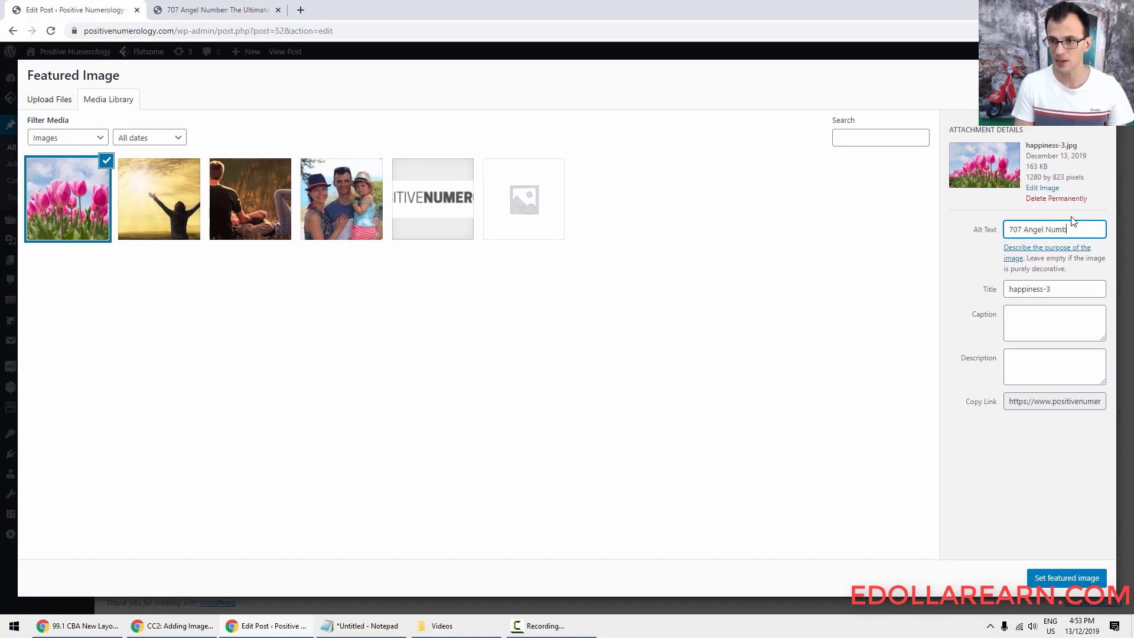
type("r")
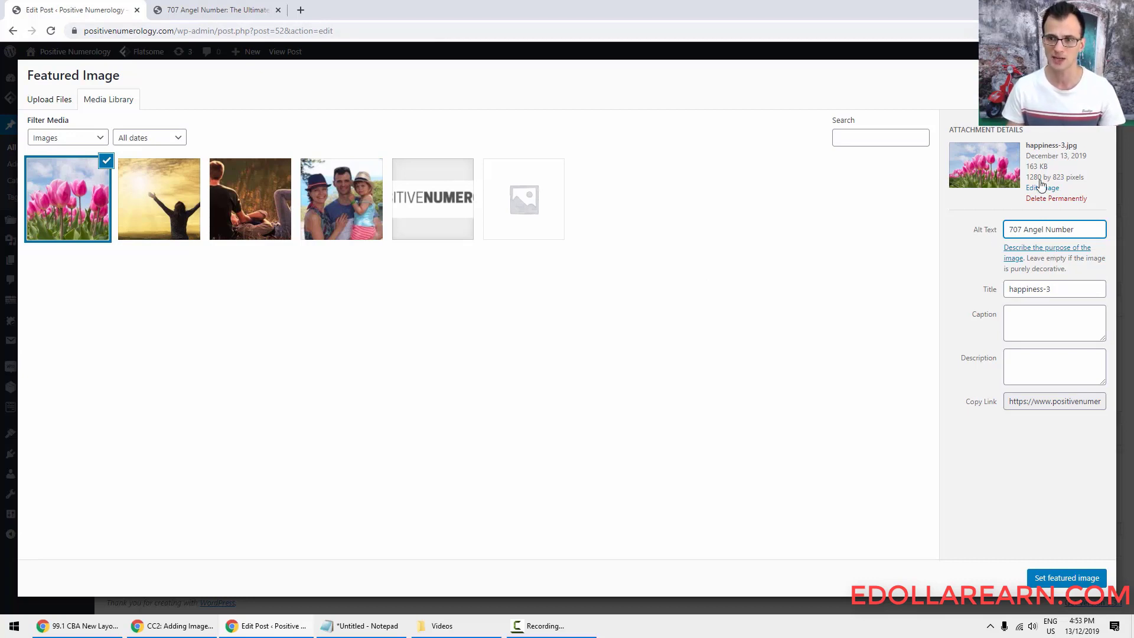
left_click(1076, 580)
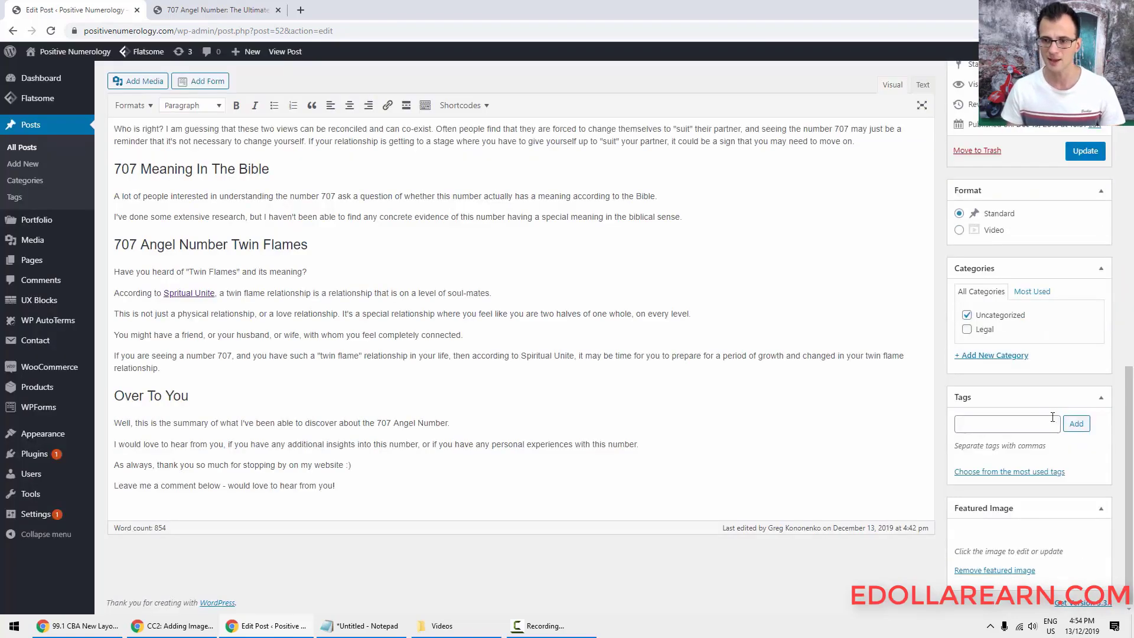
scroll(1090, 264, "up", 15)
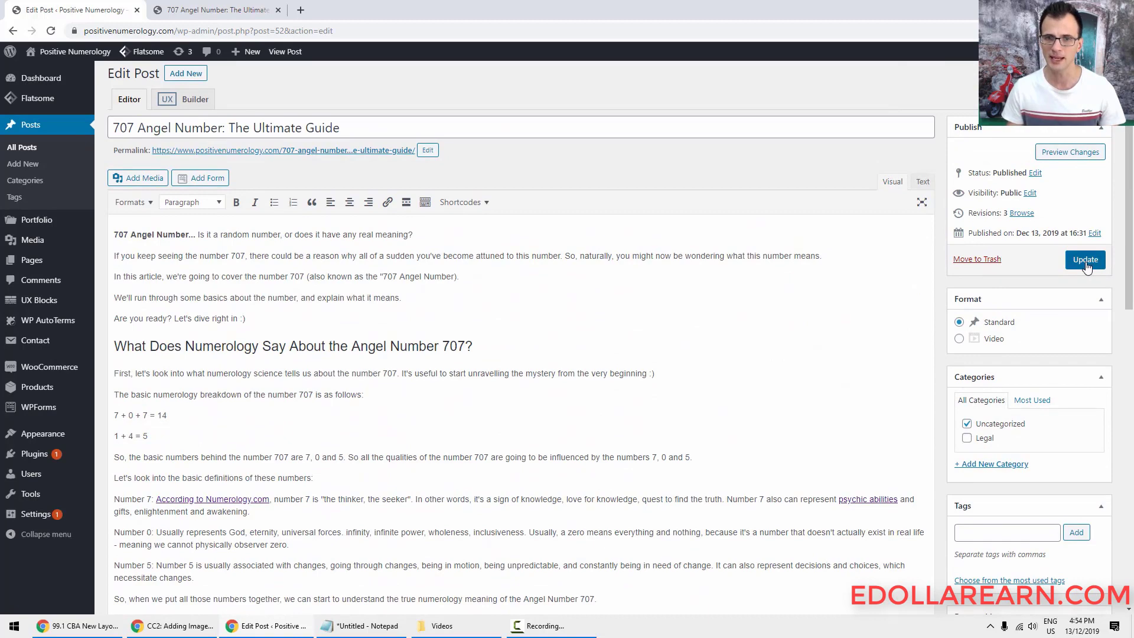
left_click(1087, 264)
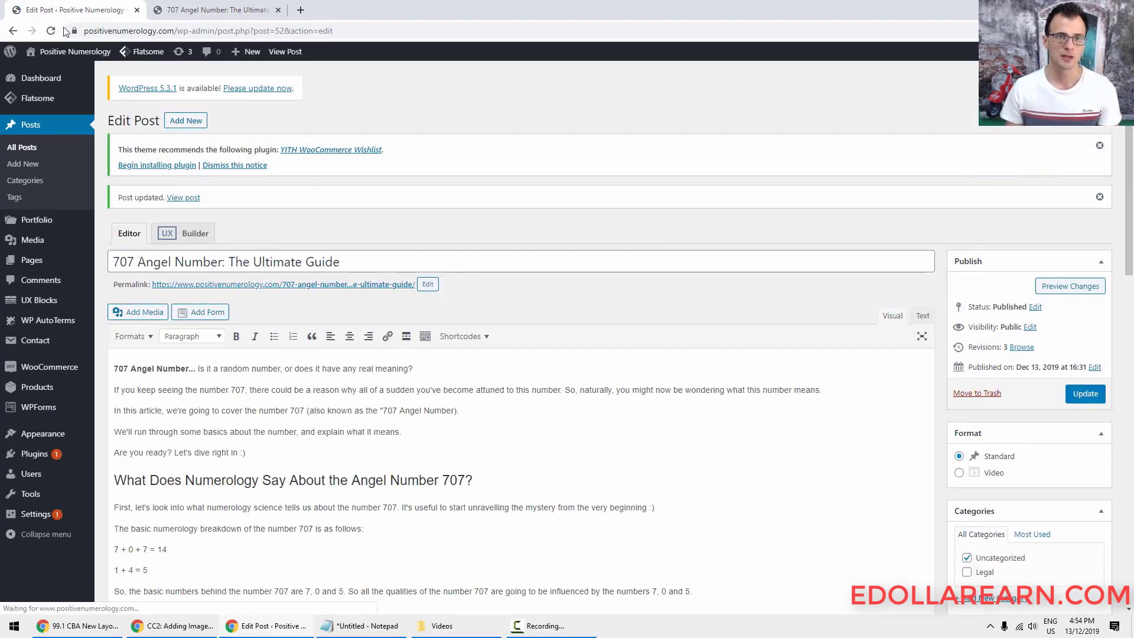
Check how the featured image displays on the live site's home page and in the 707 article, comparing with the post editor.
left_click(164, 6)
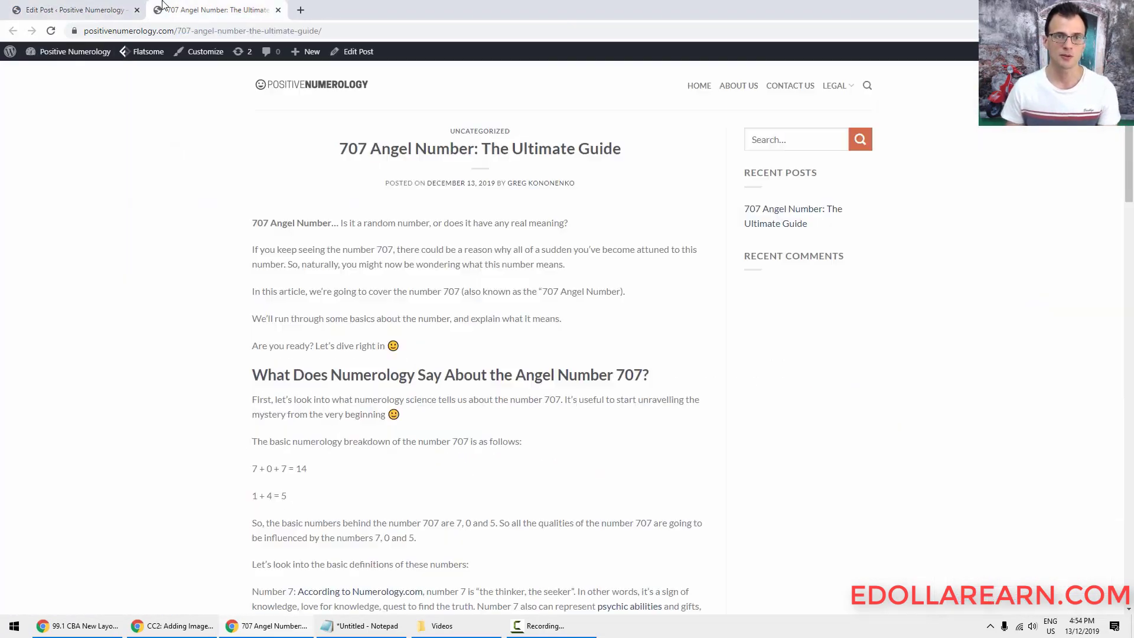
left_click(316, 87)
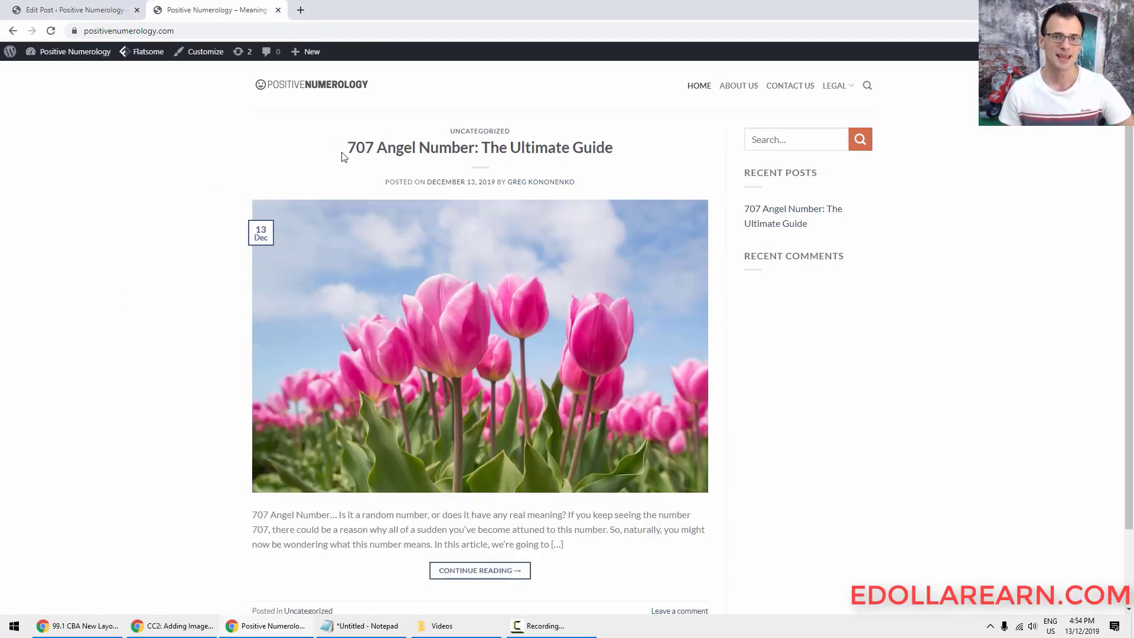
scroll(445, 328, "down", 2)
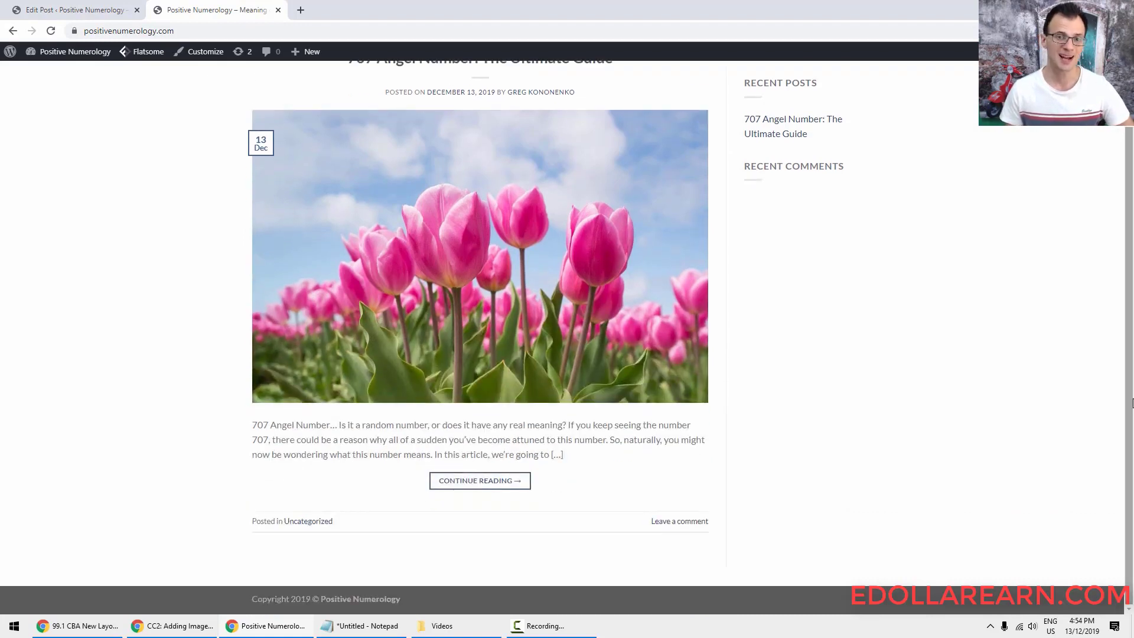
scroll(566, 327, "up", 2)
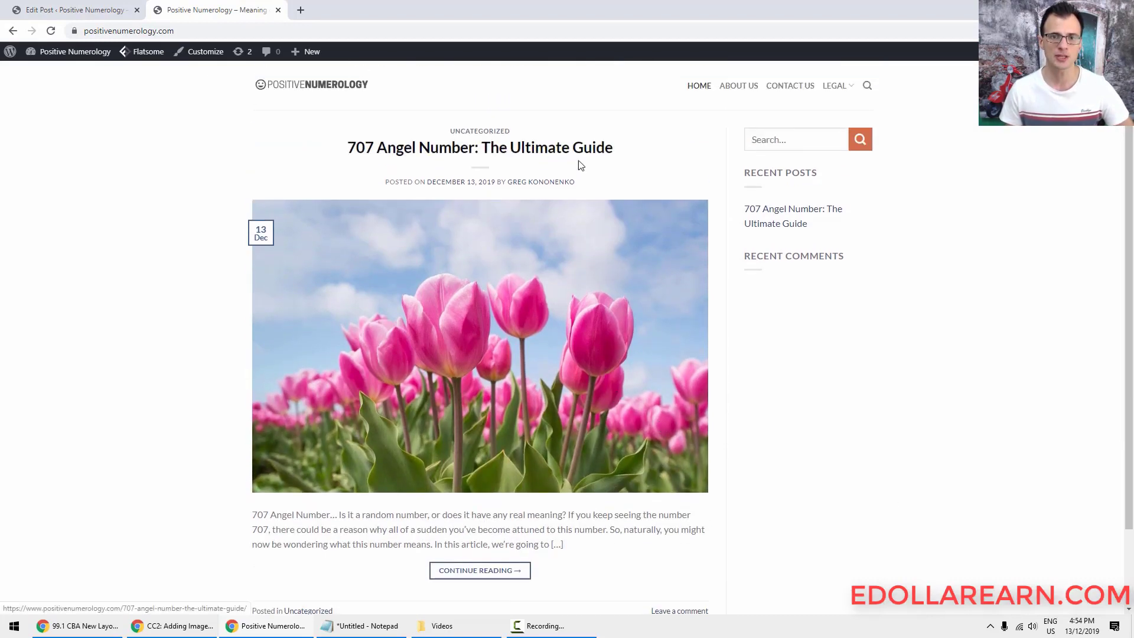
left_click(539, 416)
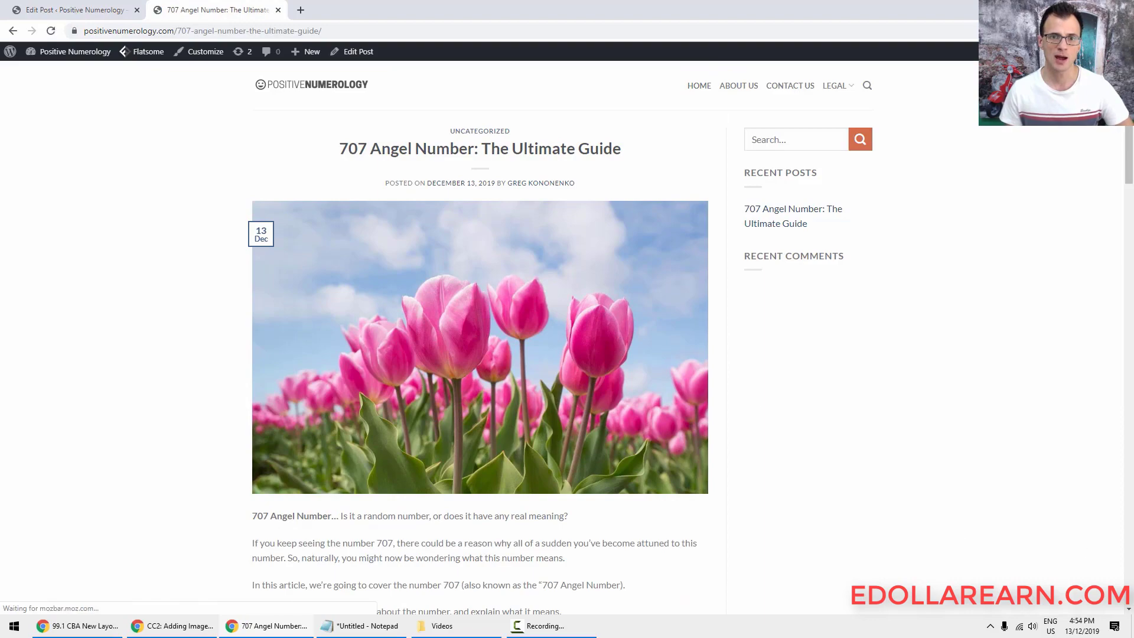
scroll(541, 378, "down", 3)
scroll(388, 409, "up", 2)
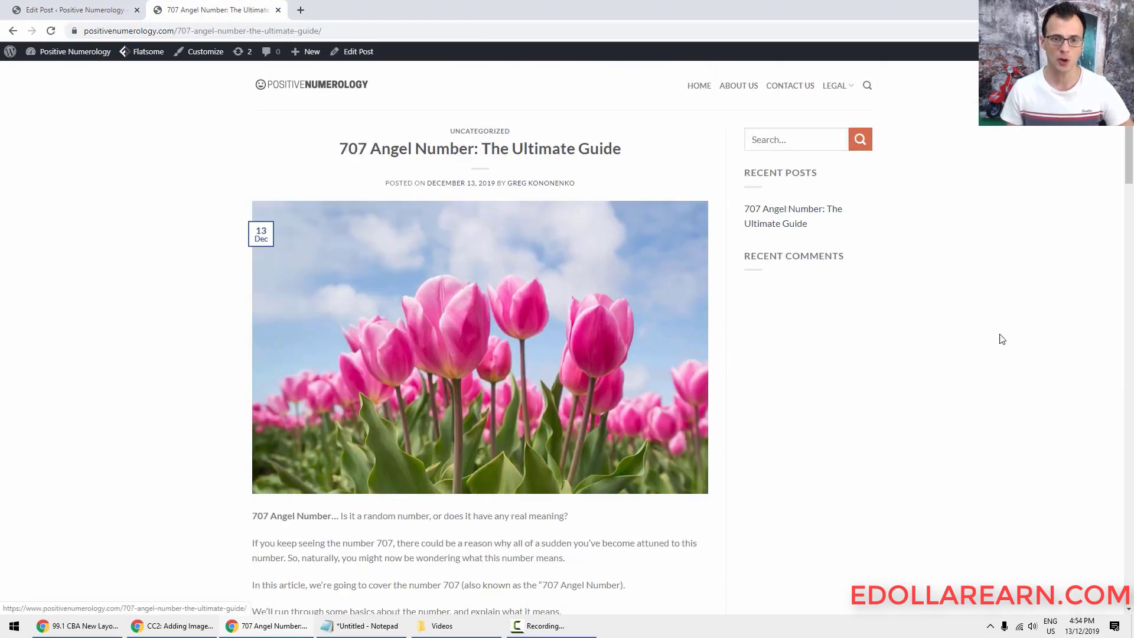
scroll(837, 412, "down", 10)
scroll(838, 412, "up", 10)
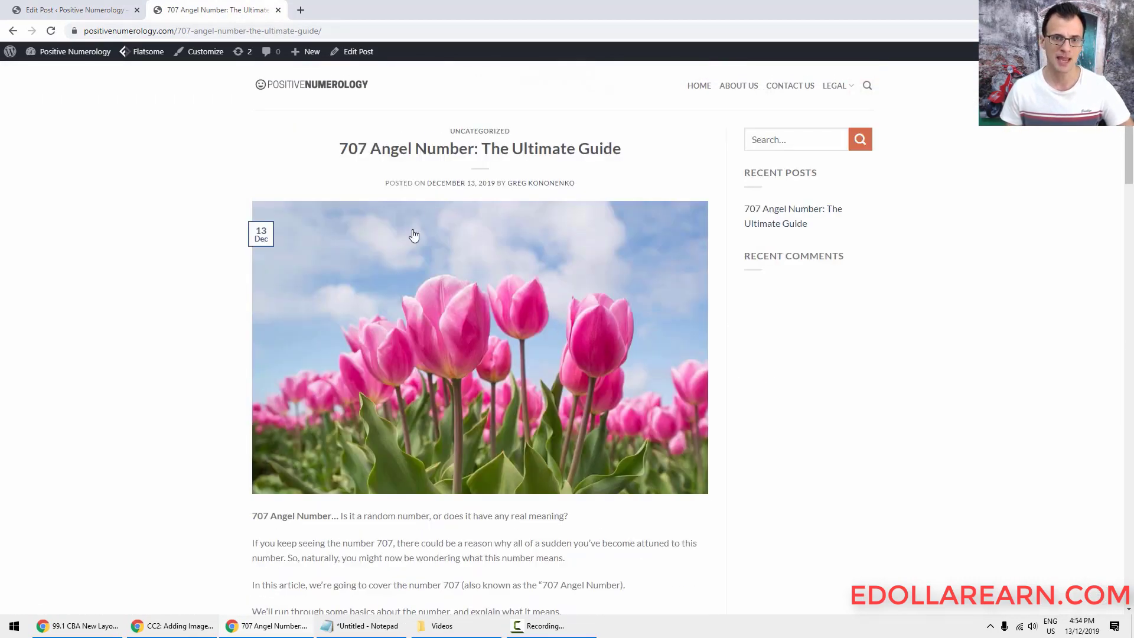
left_click(18, 30)
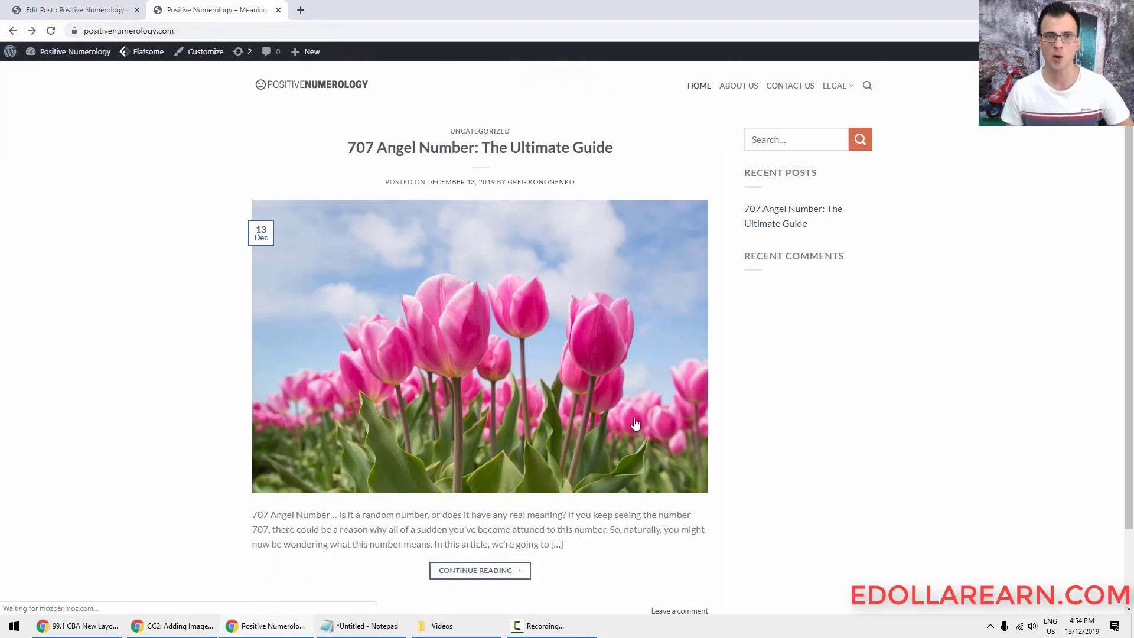
scroll(340, 299, "down", 2)
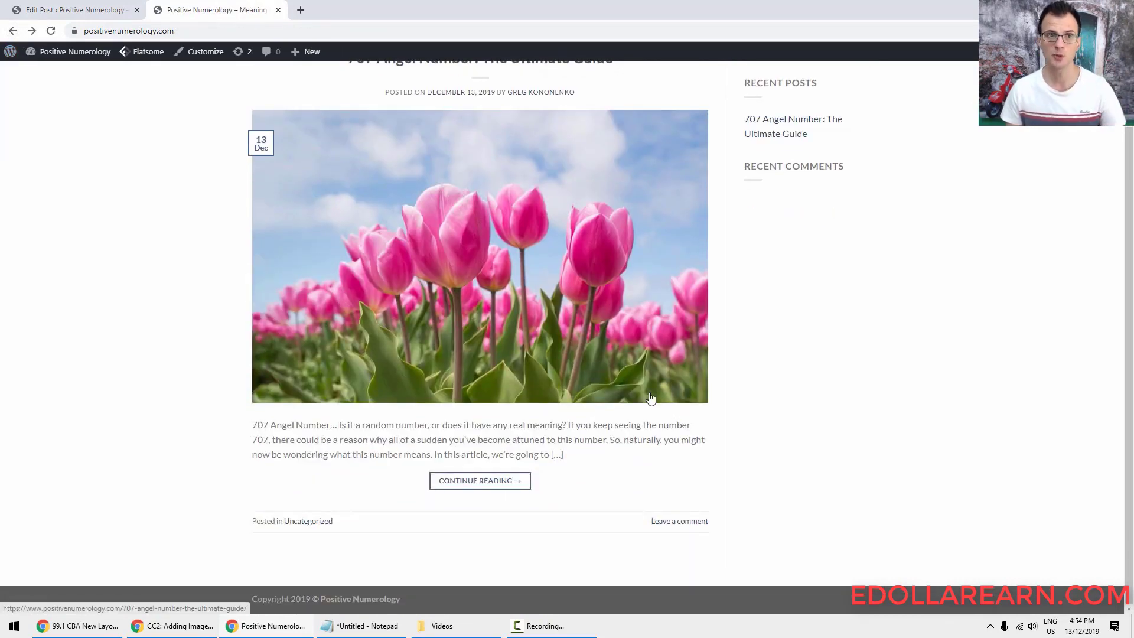
left_click(119, 18)
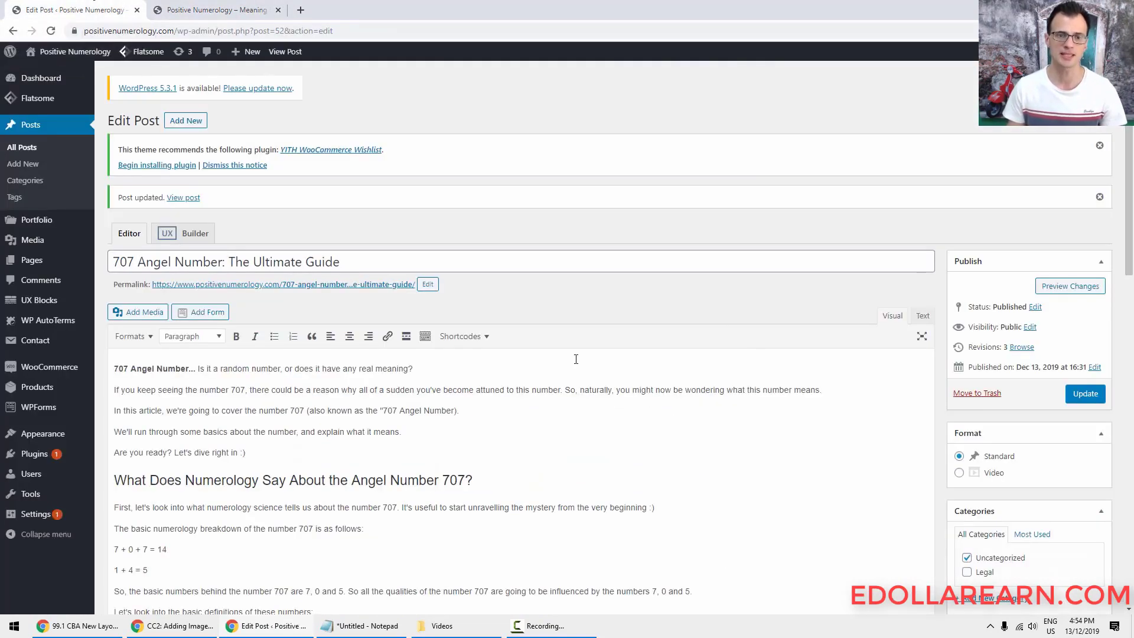
scroll(581, 348, "down", 2)
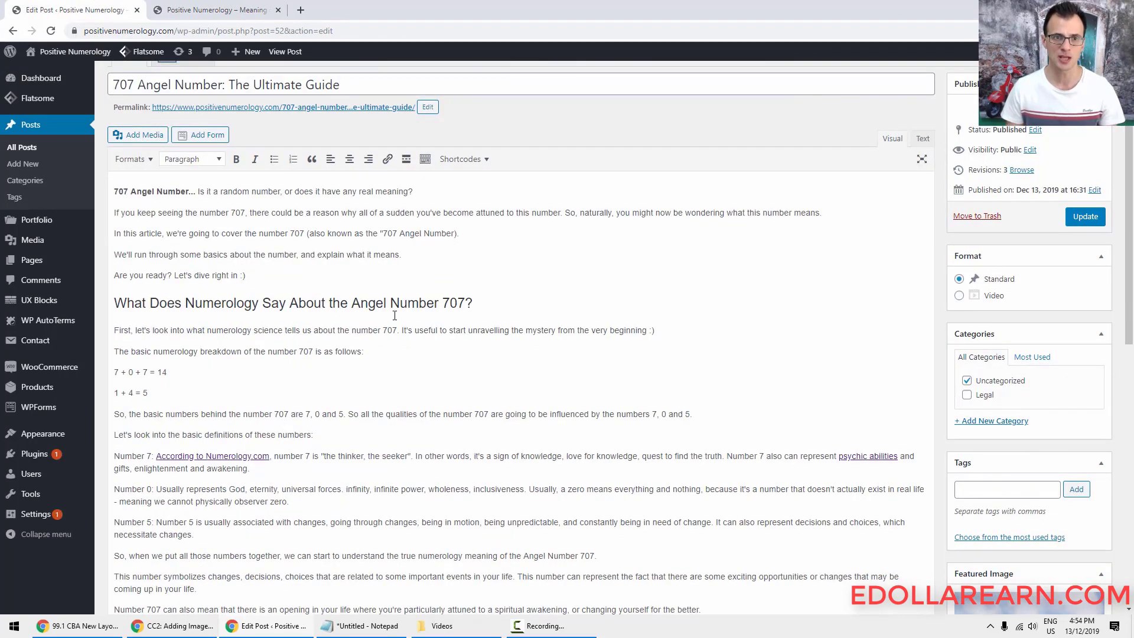
left_click(229, 17)
scroll(578, 271, "up", 2)
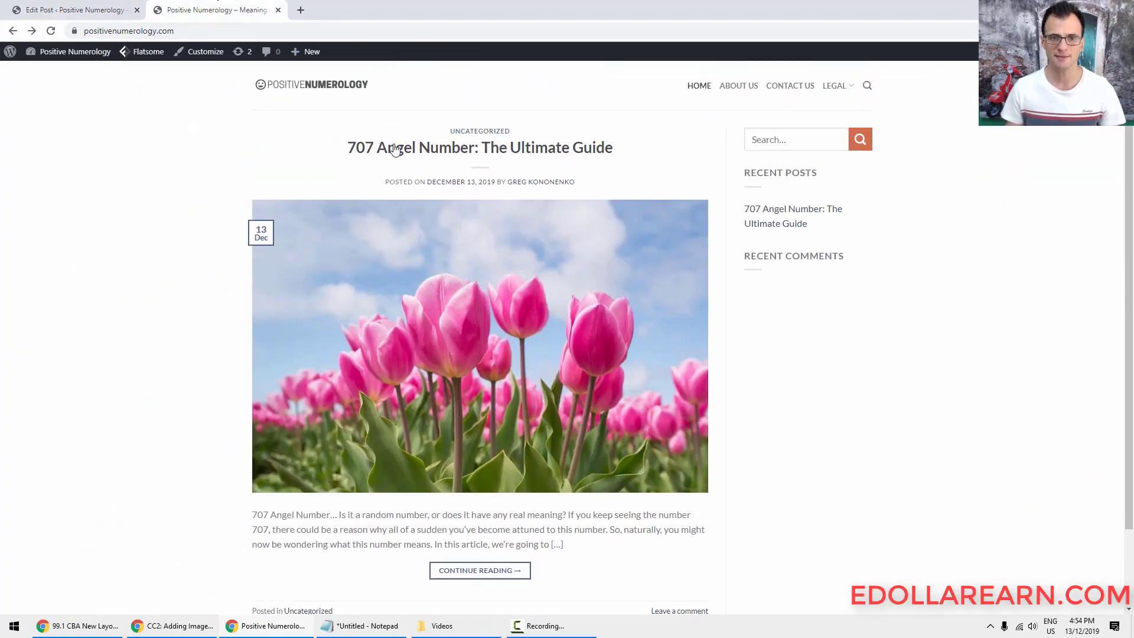
Add an empty paragraph below the heading "707 Angel Number and Love: What it Means" in the post editor.
left_click(114, 7)
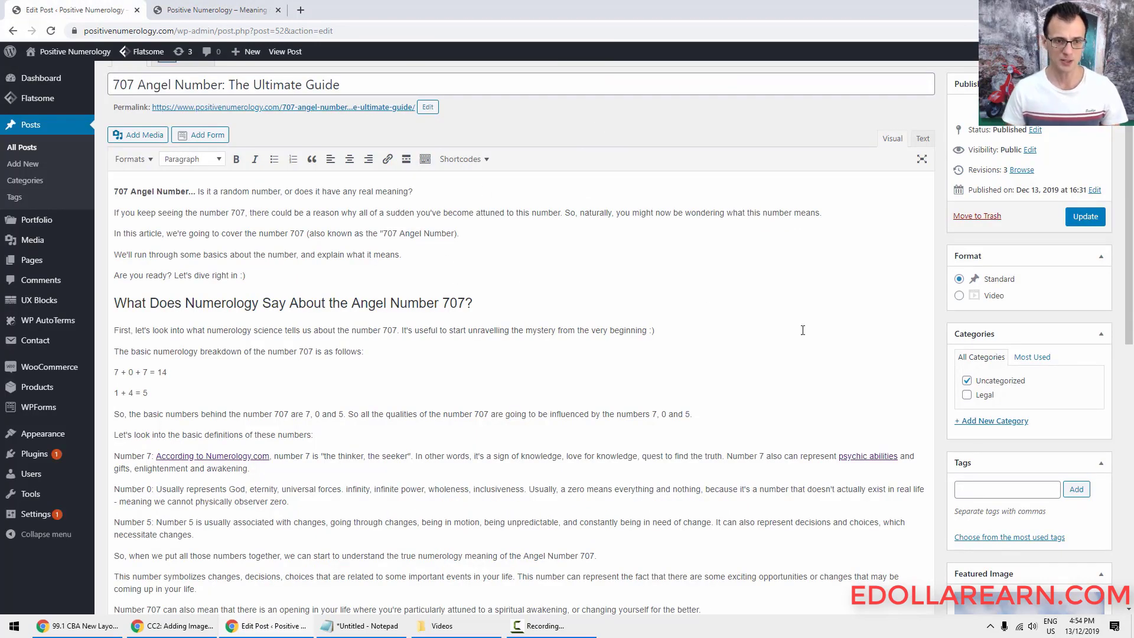
scroll(803, 330, "down", 3)
scroll(418, 267, "up", 3)
scroll(417, 266, "down", 4)
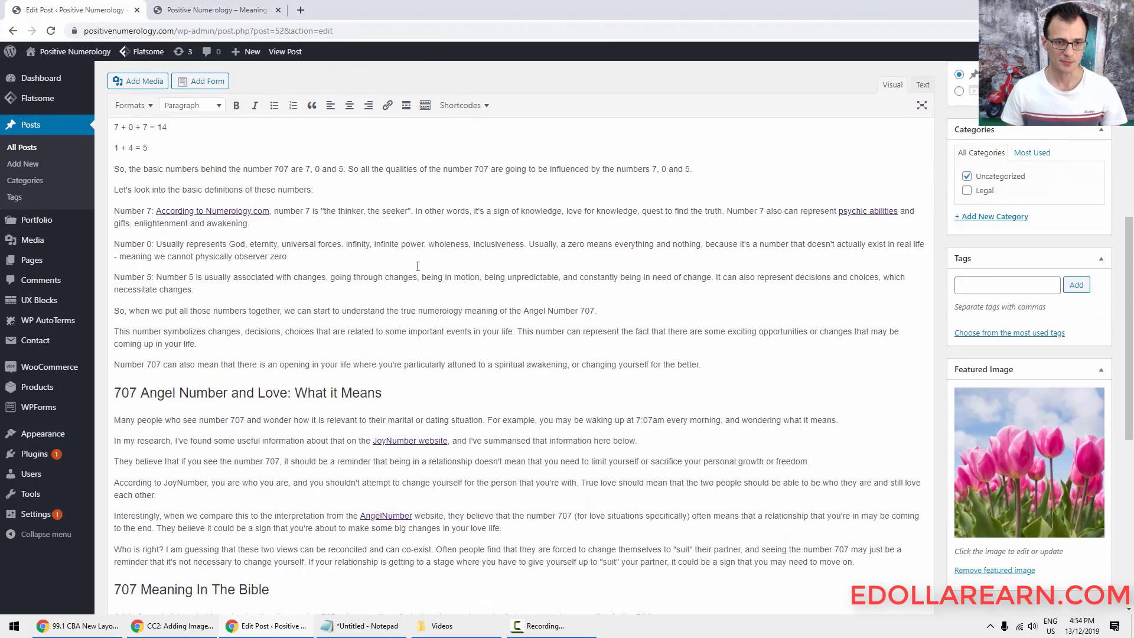
scroll(314, 258, "down", 3)
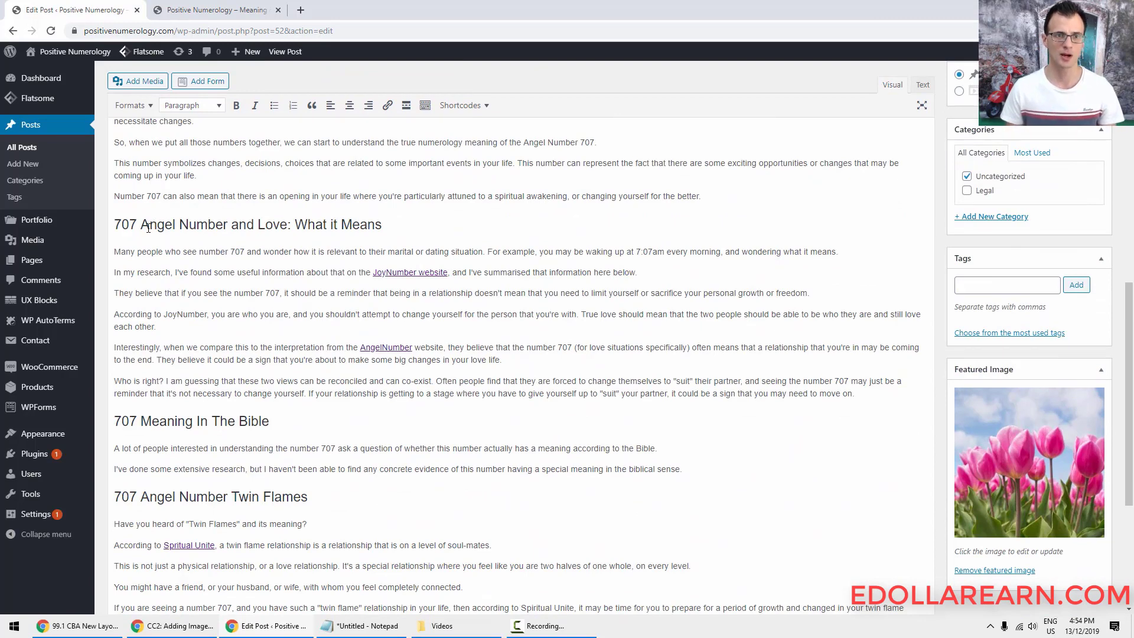
left_click(427, 218)
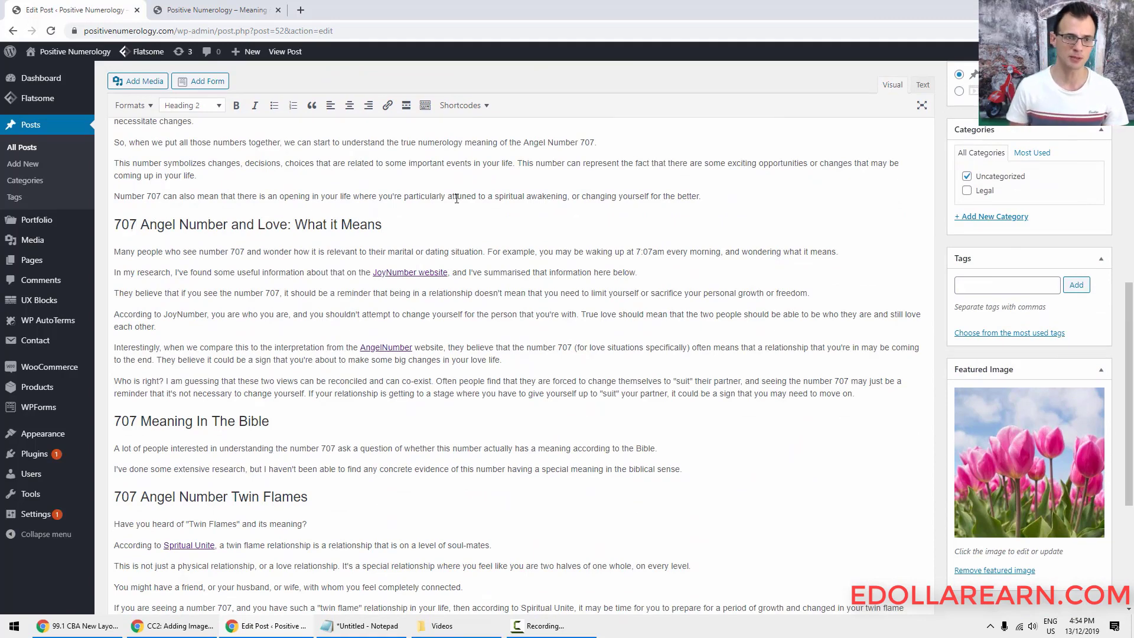
key("Return")
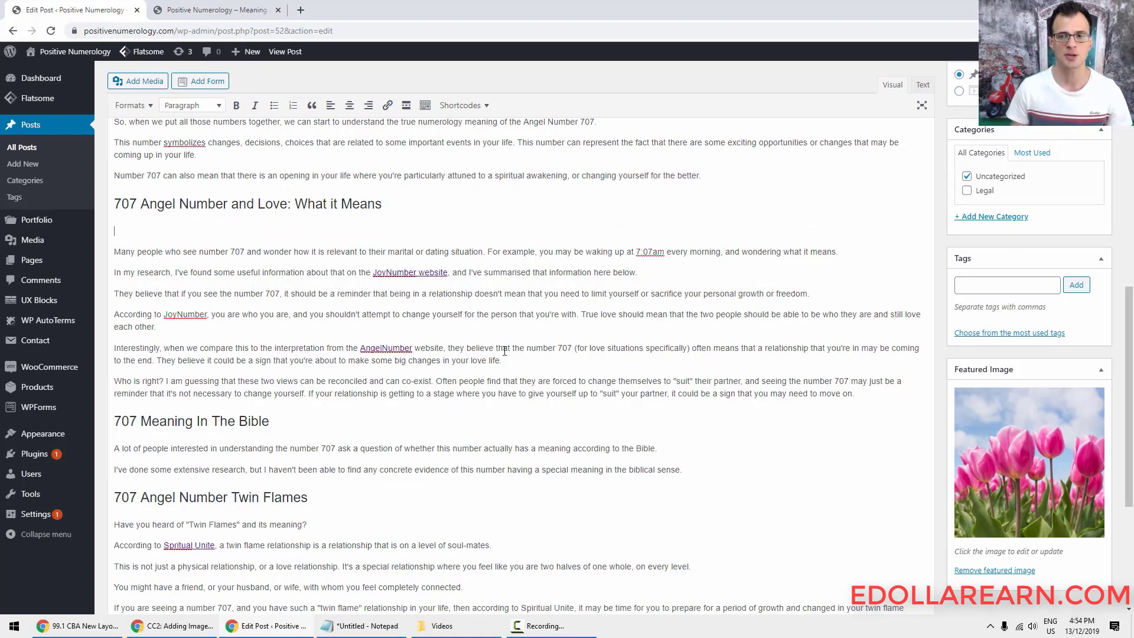
Insert happiness-1.jpg into the empty paragraph at Full Size – 1280 × 718 with the alt text "What does number 707 mean?".
scroll(129, 361, "up", 2)
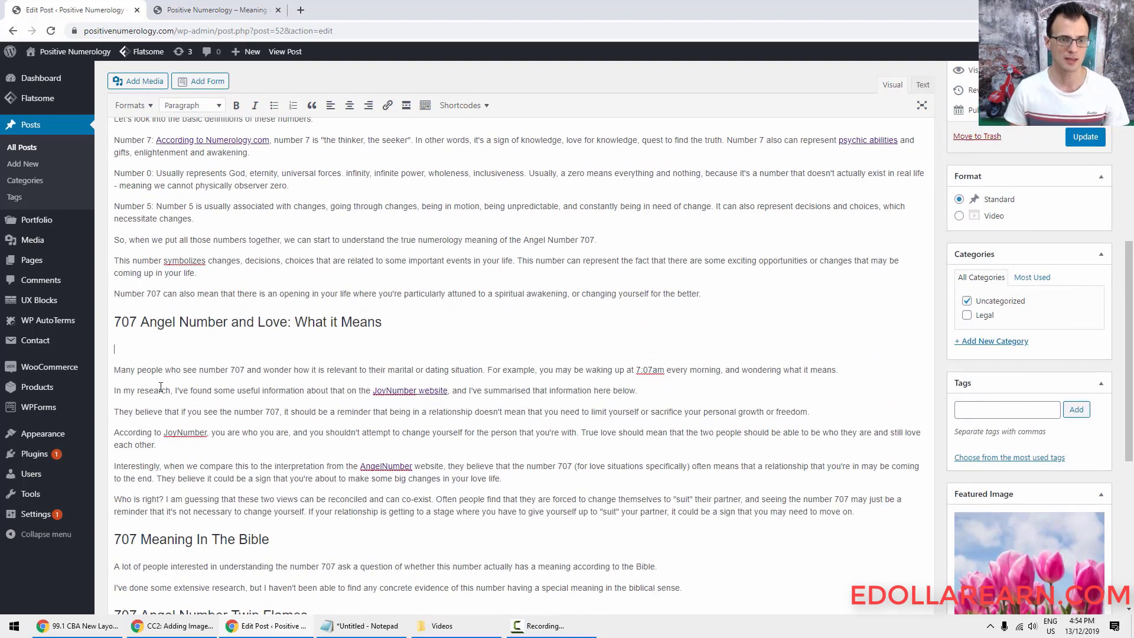
left_click(145, 85)
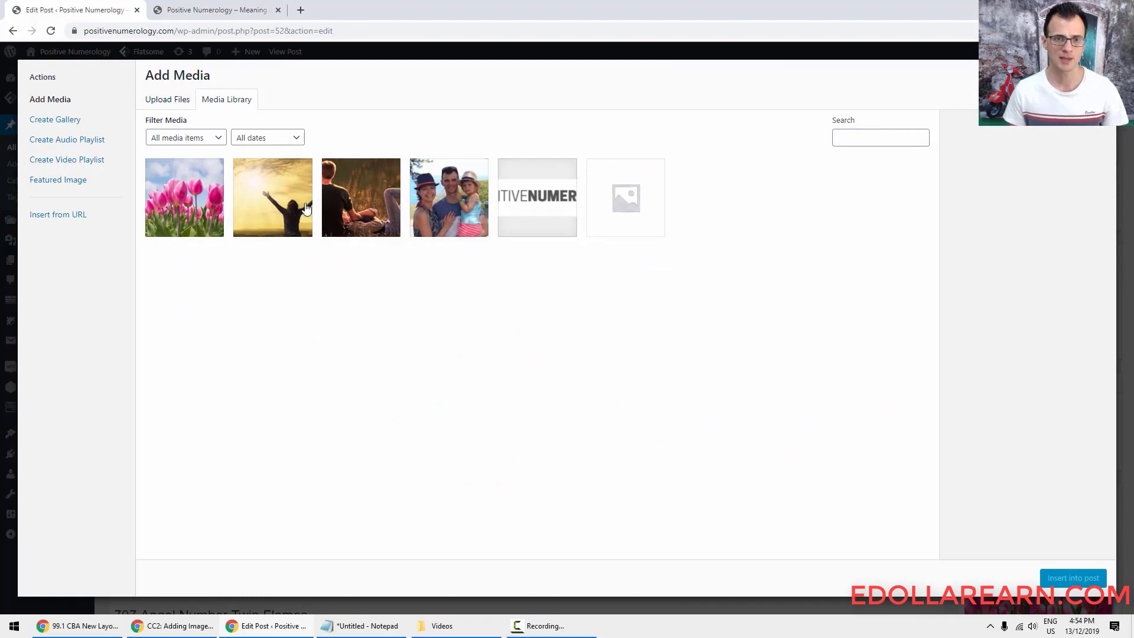
left_click(342, 204)
left_click(1060, 229)
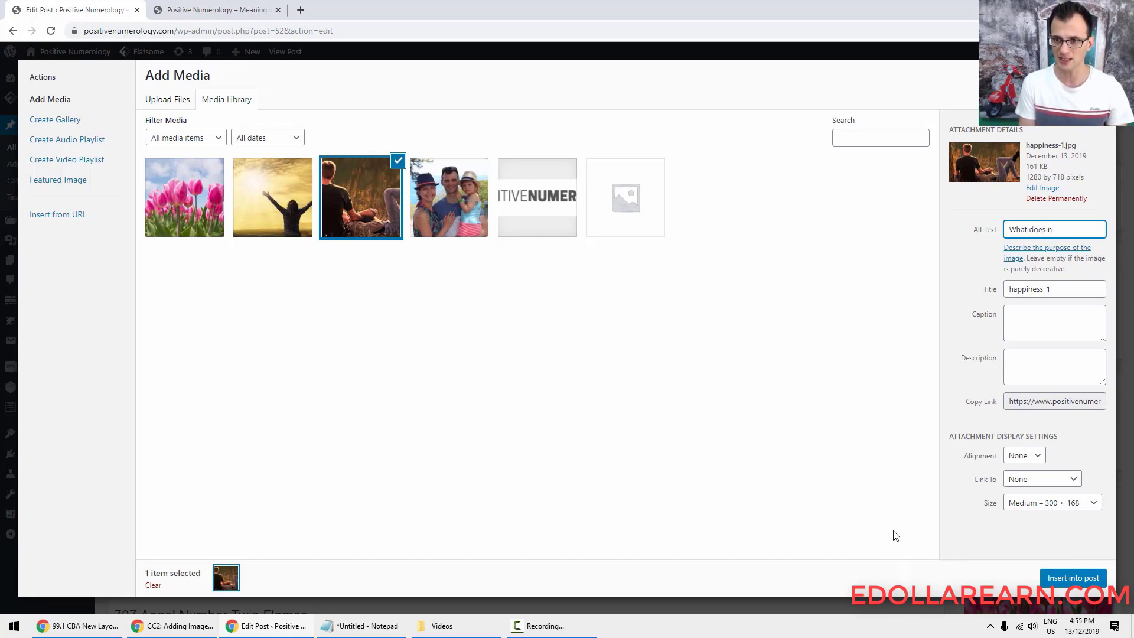
type("What does number 707 mean?")
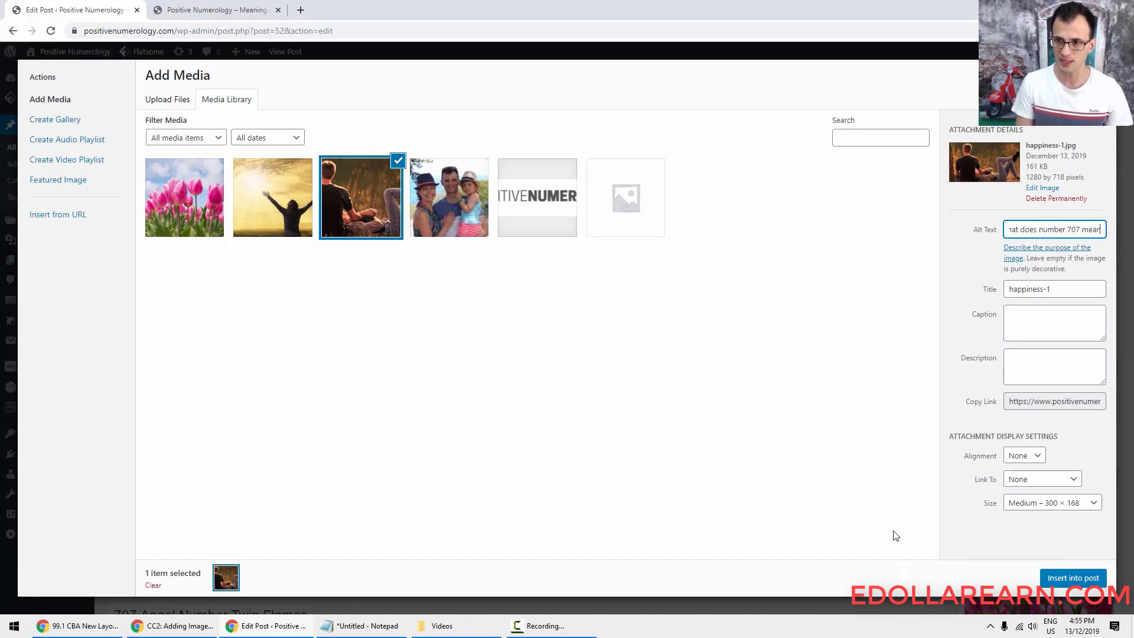
left_click(1063, 504)
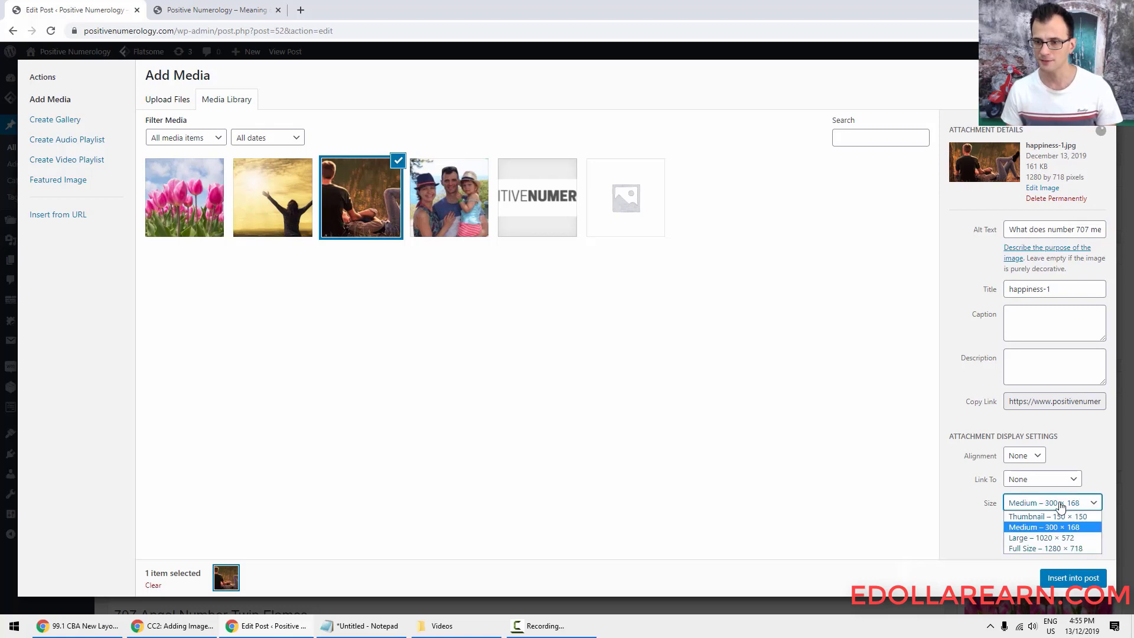
left_click(1049, 549)
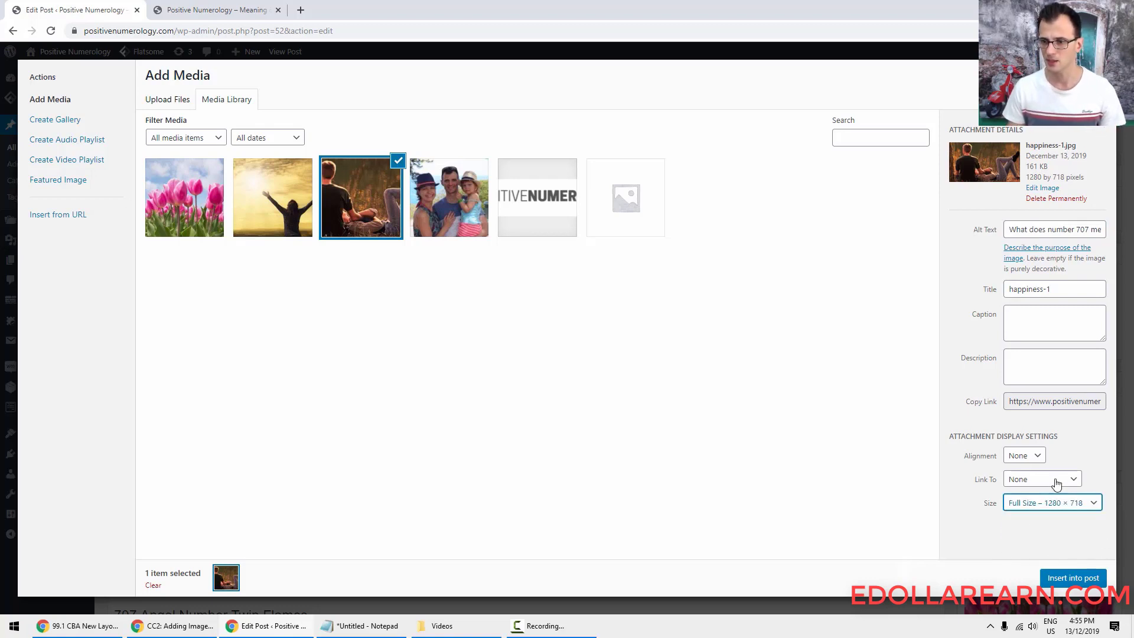
left_click(1073, 578)
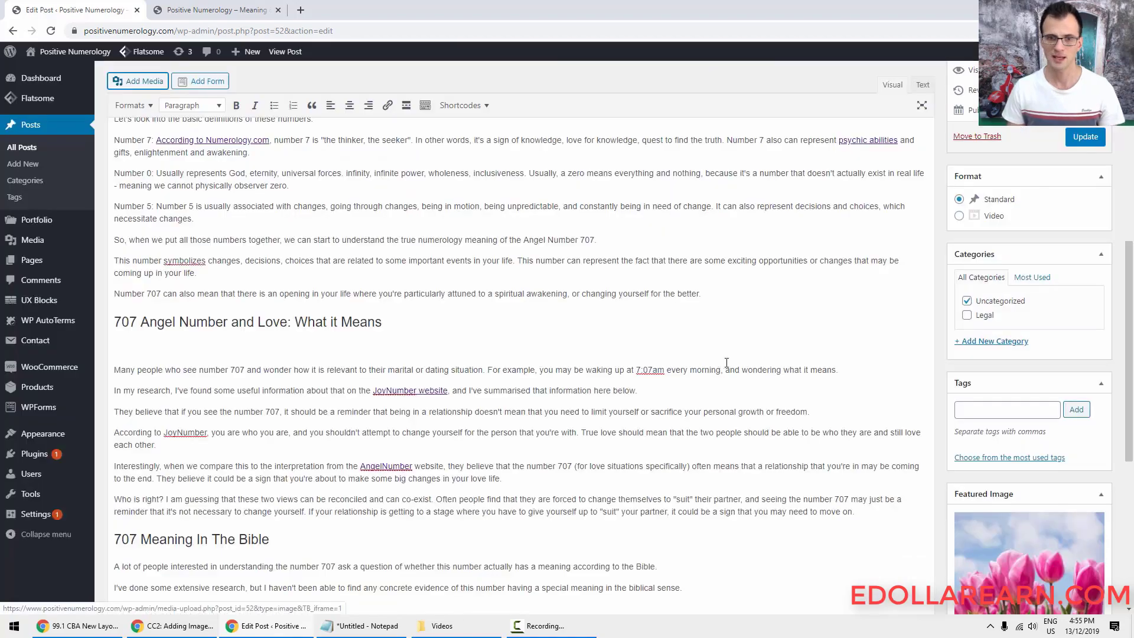
Review the inserted couple photo and look through the article's remaining sections for the next image position.
scroll(573, 317, "down", 5)
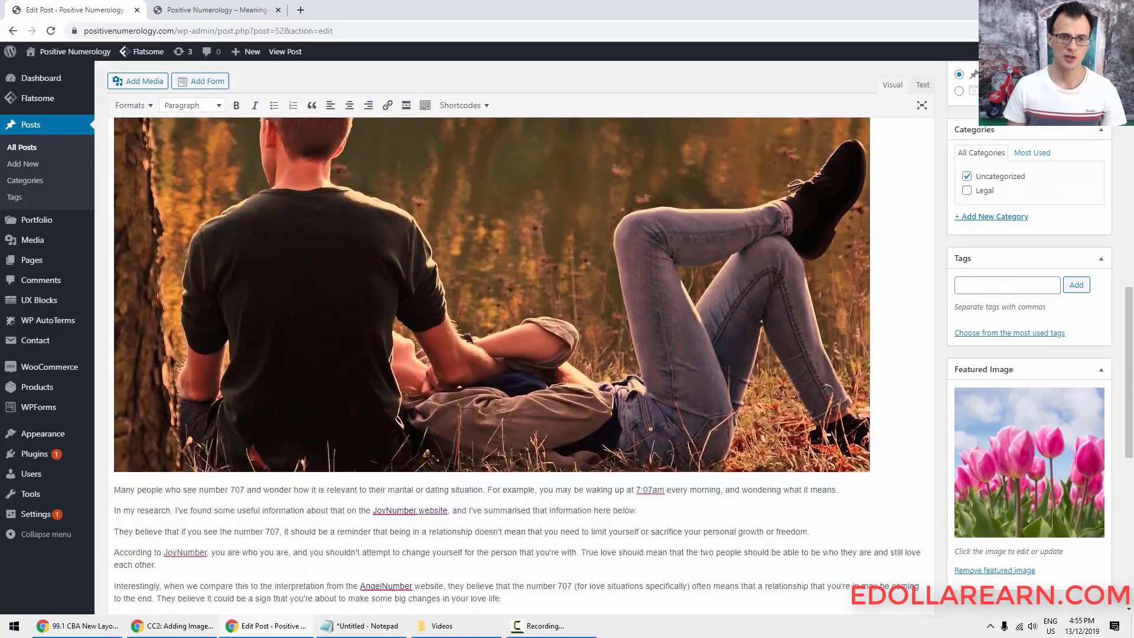
scroll(368, 299, "down", 5)
scroll(606, 417, "up", 12)
scroll(407, 337, "down", 15)
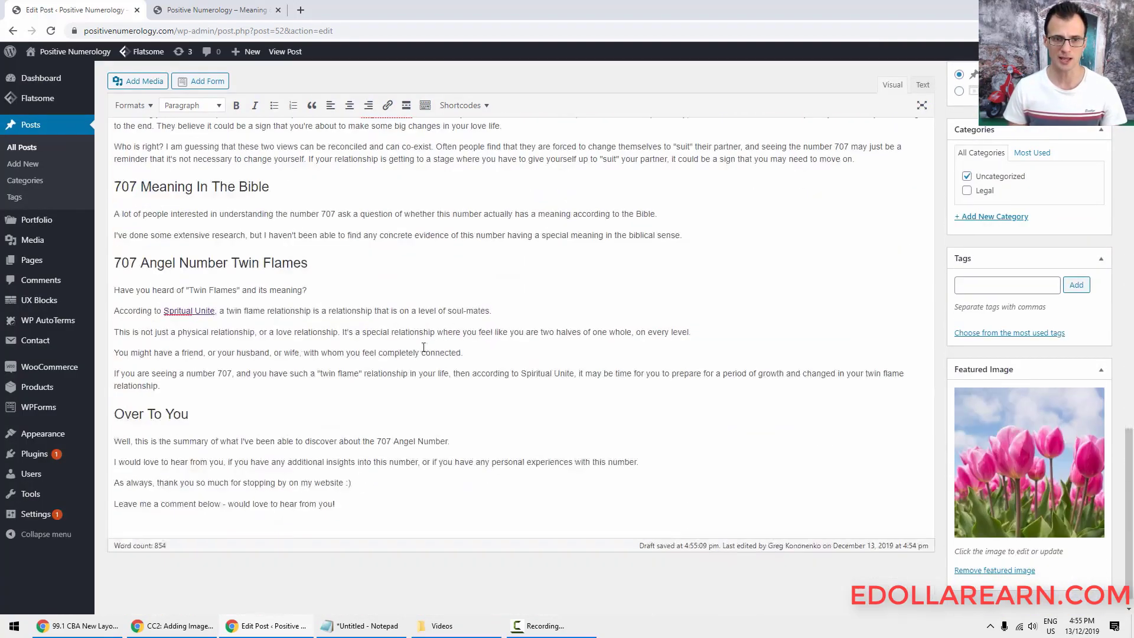
scroll(449, 340, "up", 20)
scroll(481, 333, "down", 8)
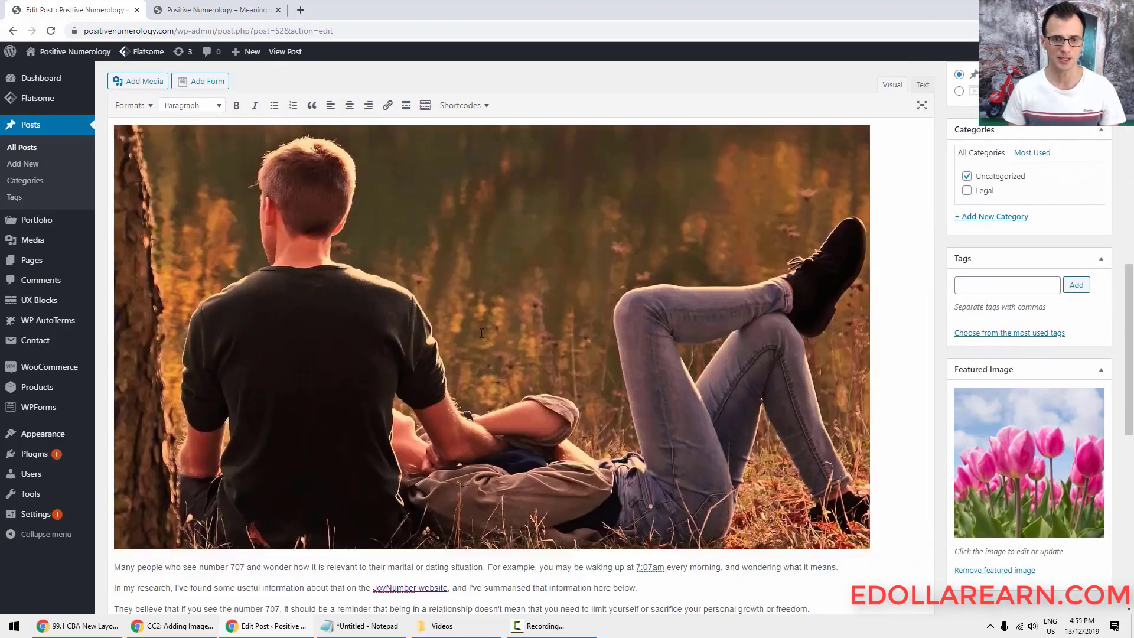
scroll(482, 332, "down", 15)
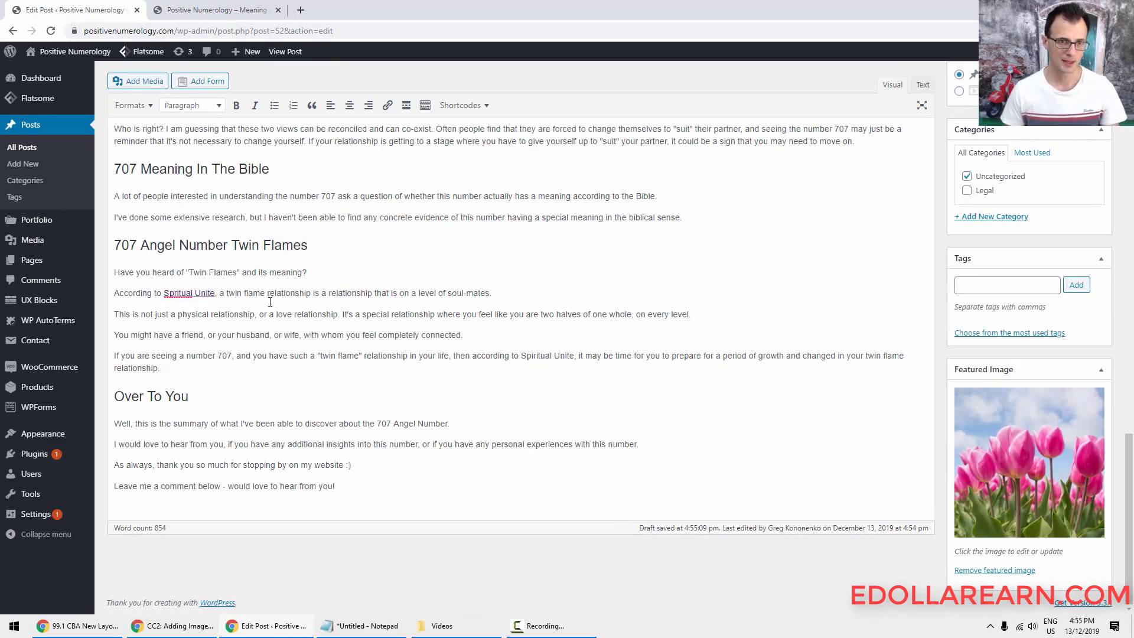
Add an empty paragraph at the end of the "707 Angel Number Twin Flames" section, above the heading "Over To You".
scroll(660, 261, "up", 20)
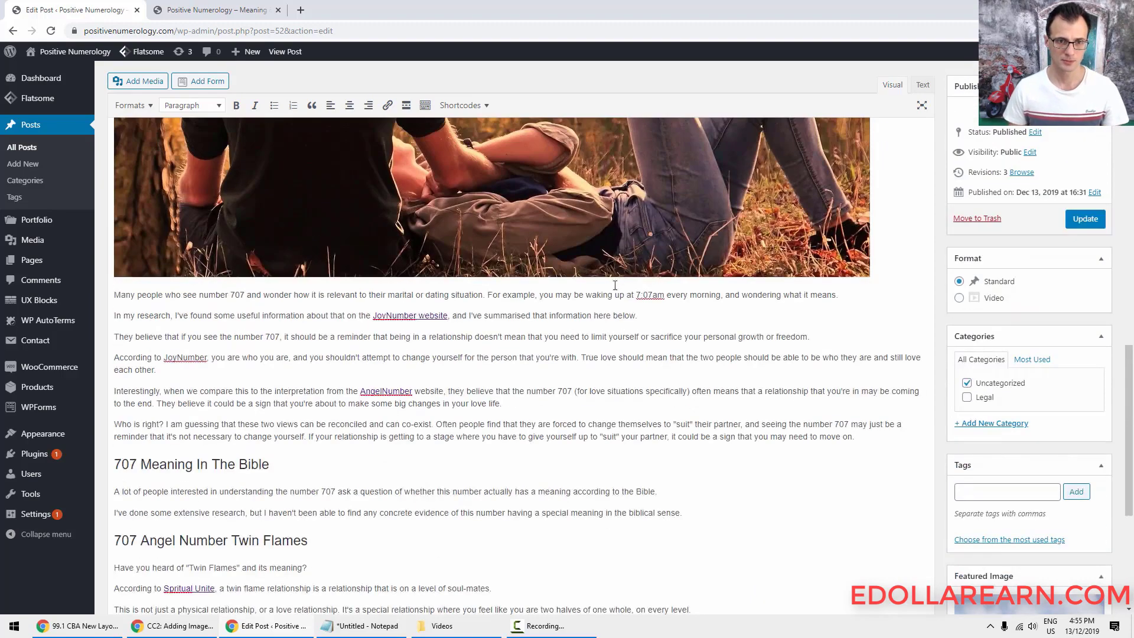
scroll(558, 324, "down", 20)
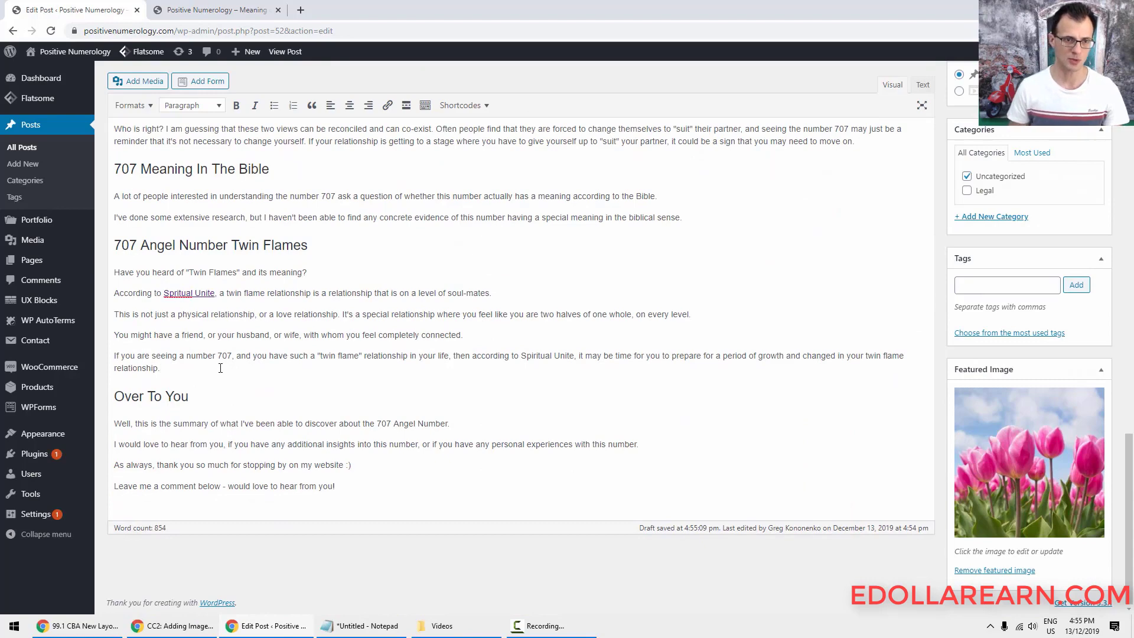
left_click(220, 368)
key("Return")
Select happiness-2.jpg from the media library and set its alt text to "Various meanings of number 707".
left_click(139, 81)
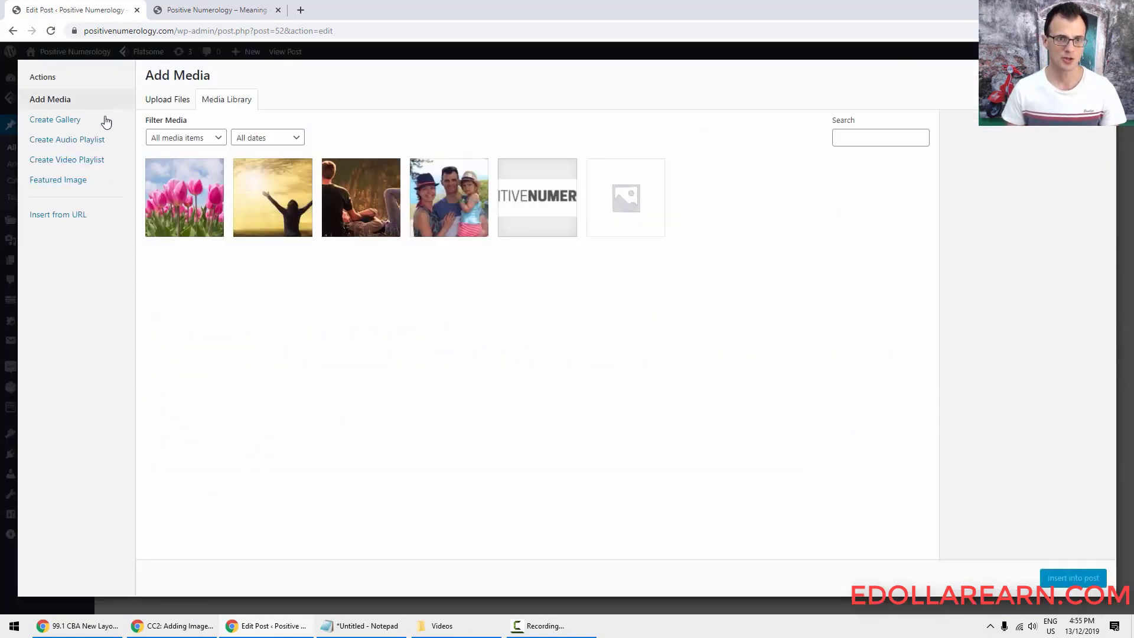
left_click(275, 203)
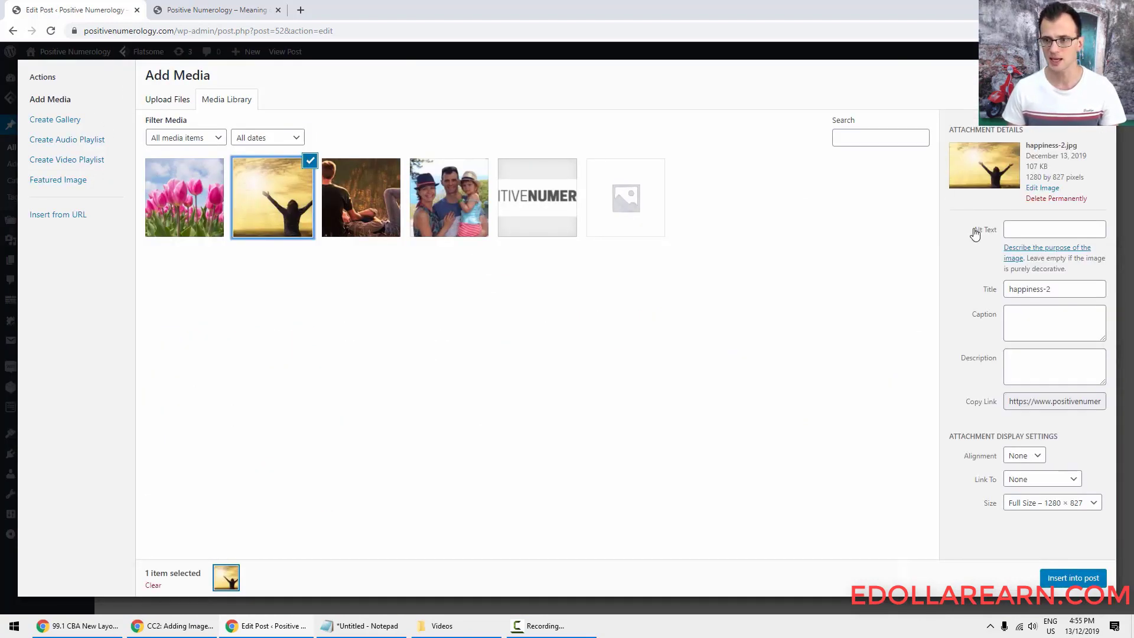
left_click(1029, 228)
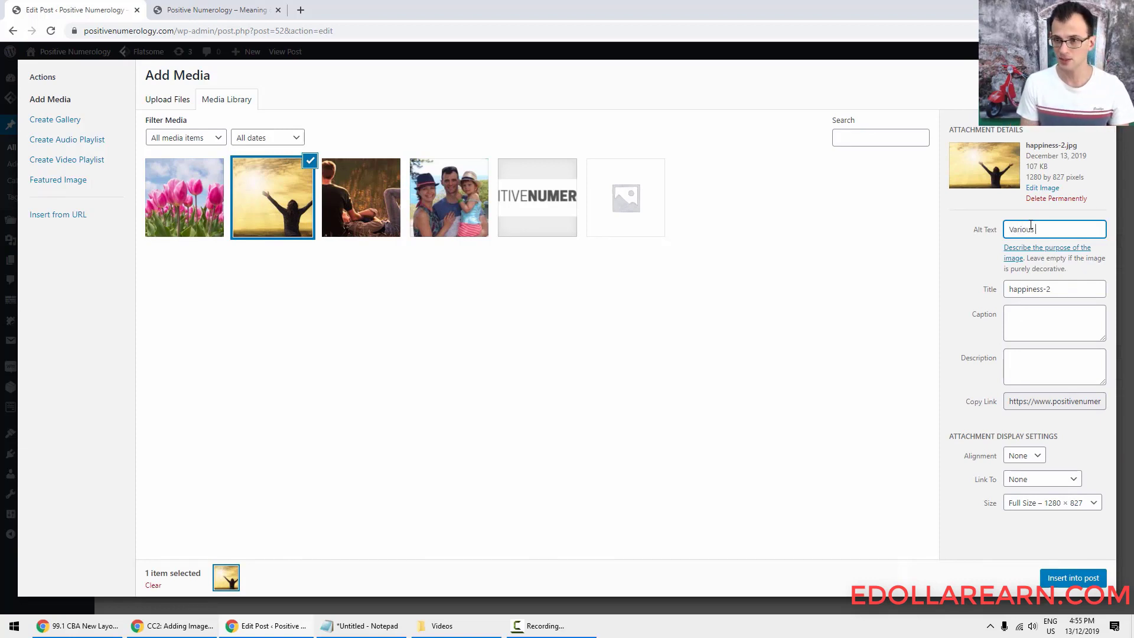
type("Various meanings of numb")
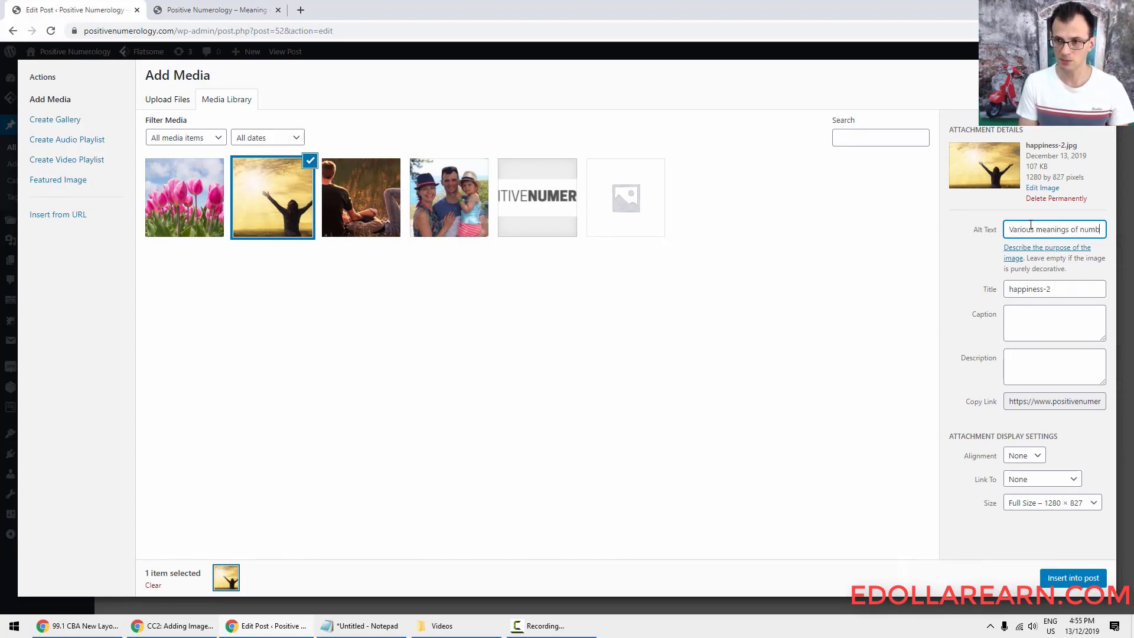
type("er 707")
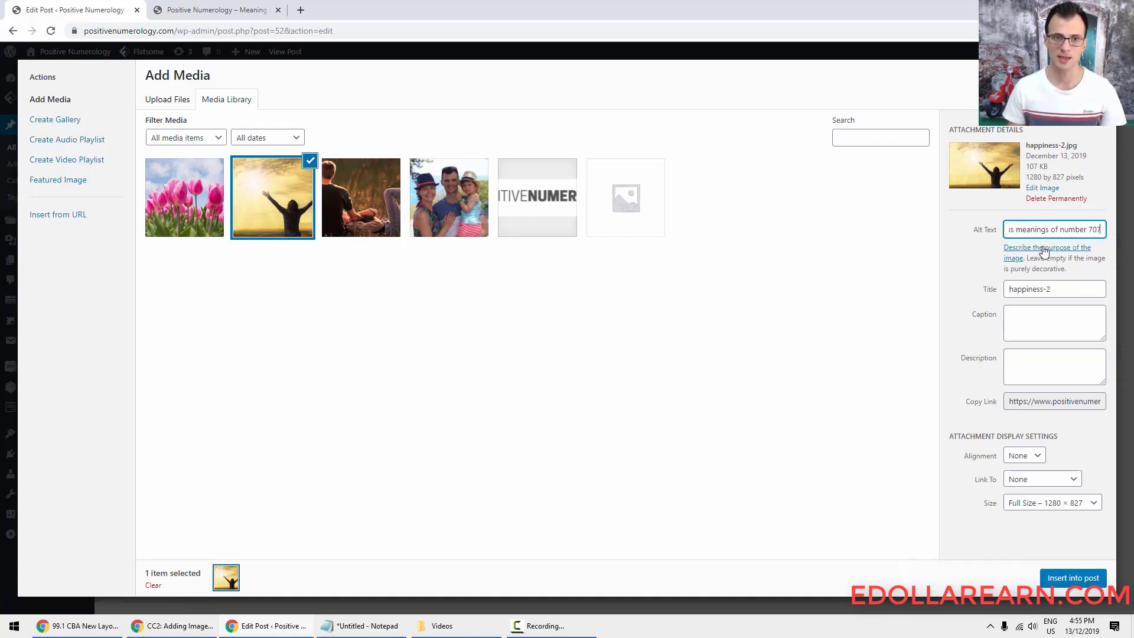
Search Google for "707 Angel Number" in a new browser tab and review the related searches for alt text ideas.
left_click(300, 10)
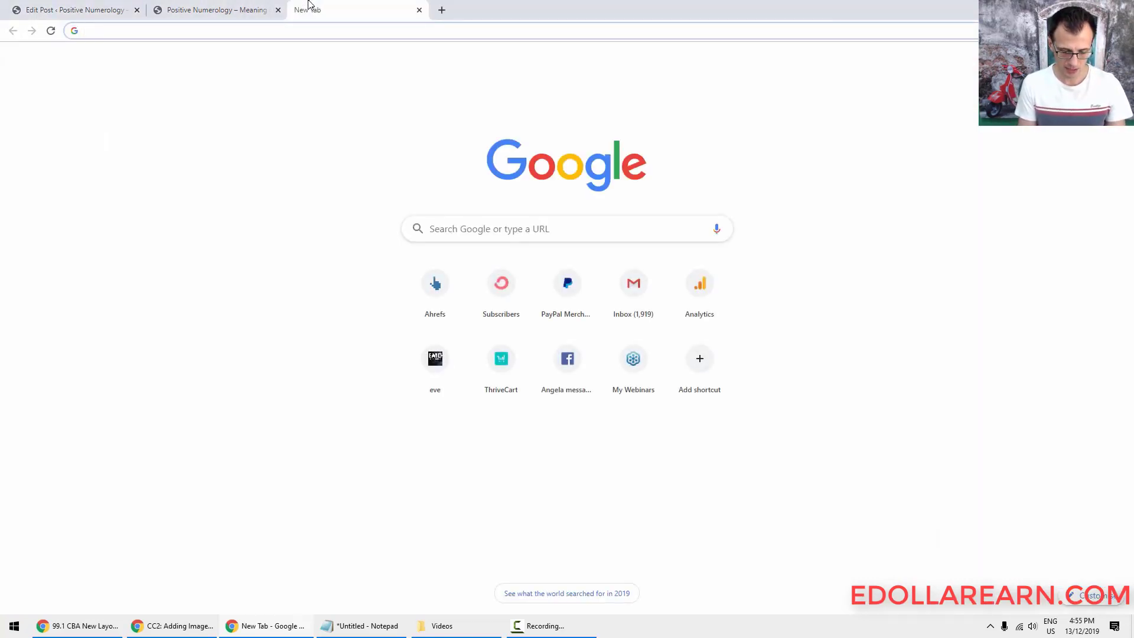
type("707 a")
key("Down")
key("Return")
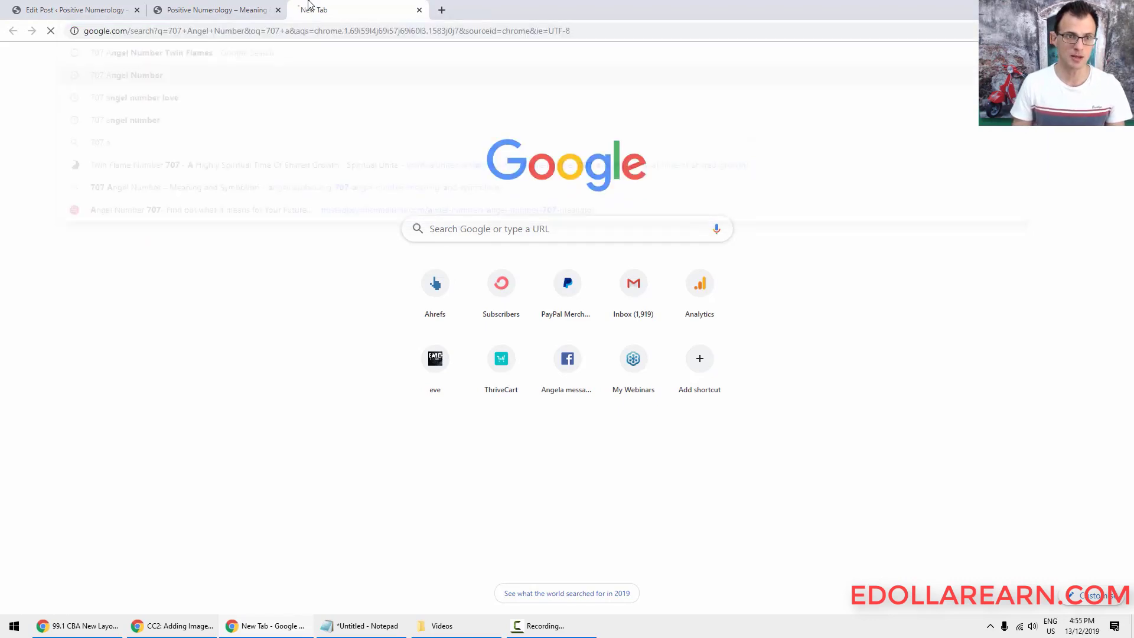
scroll(714, 351, "down", 10)
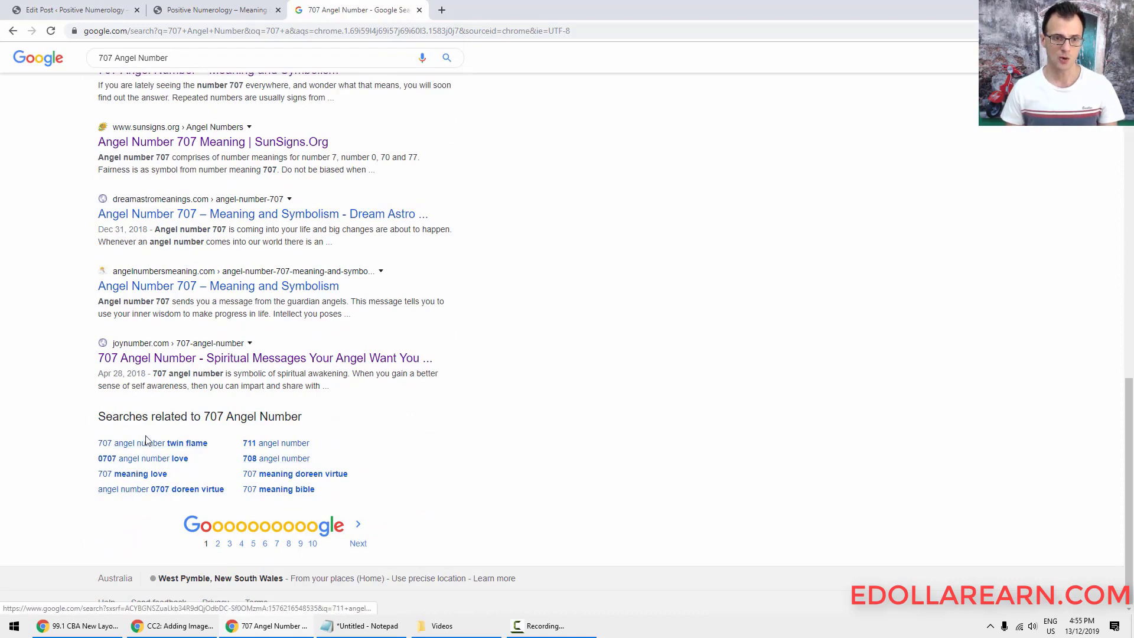
Insert happiness-2.jpg into the empty paragraph at Full Size – 1280 × 827 and update the post.
left_click(70, 10)
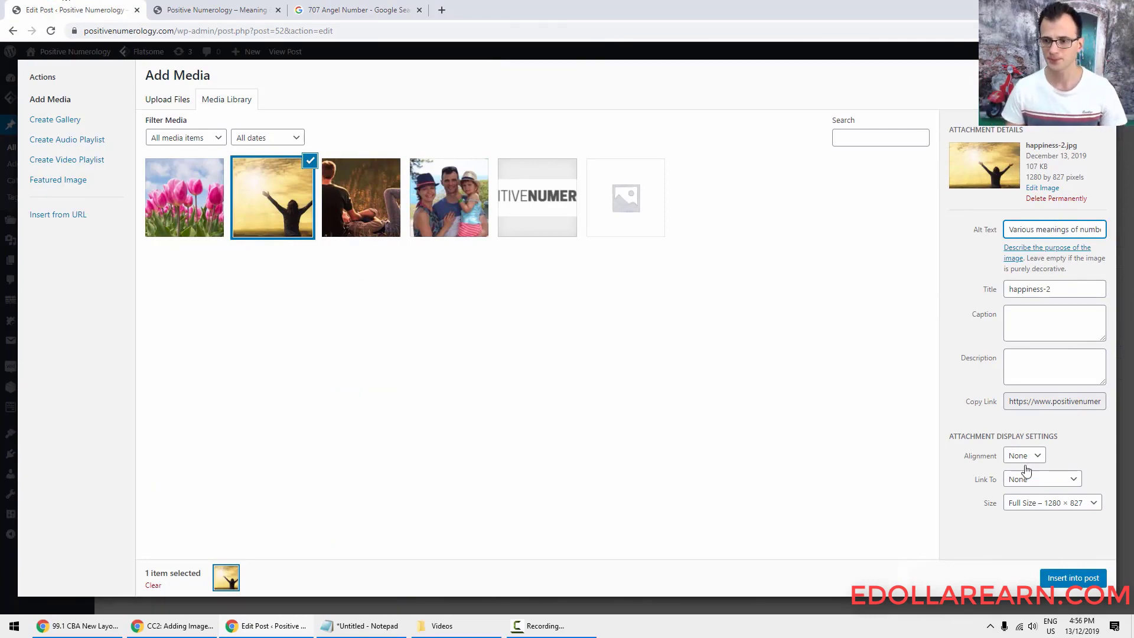
left_click(1056, 577)
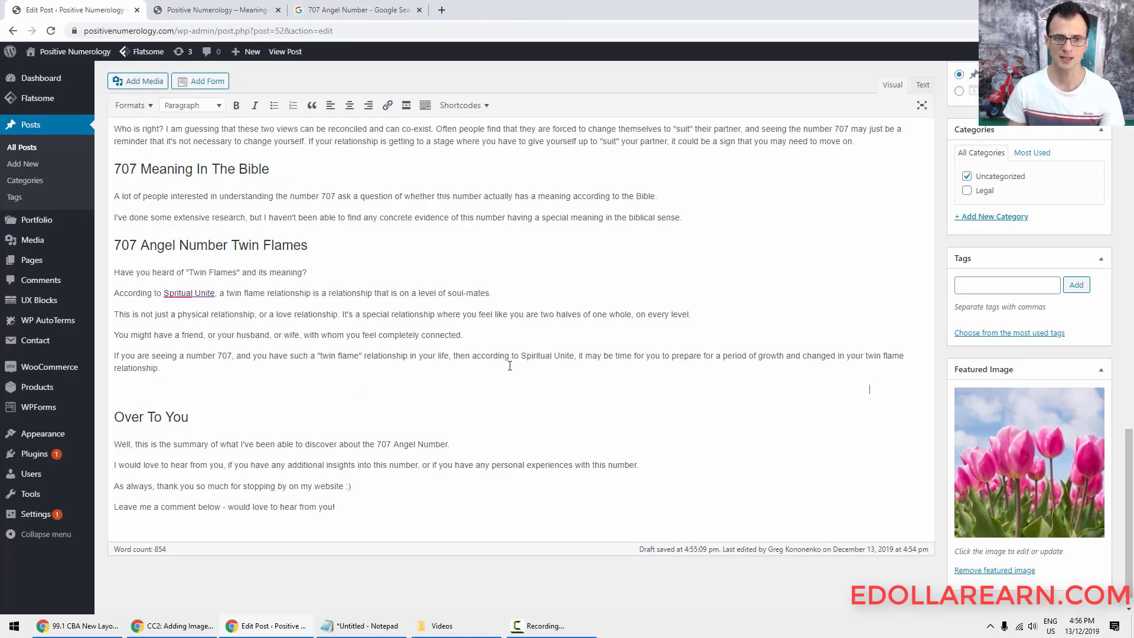
scroll(400, 394, "down", 5)
scroll(443, 365, "up", 20)
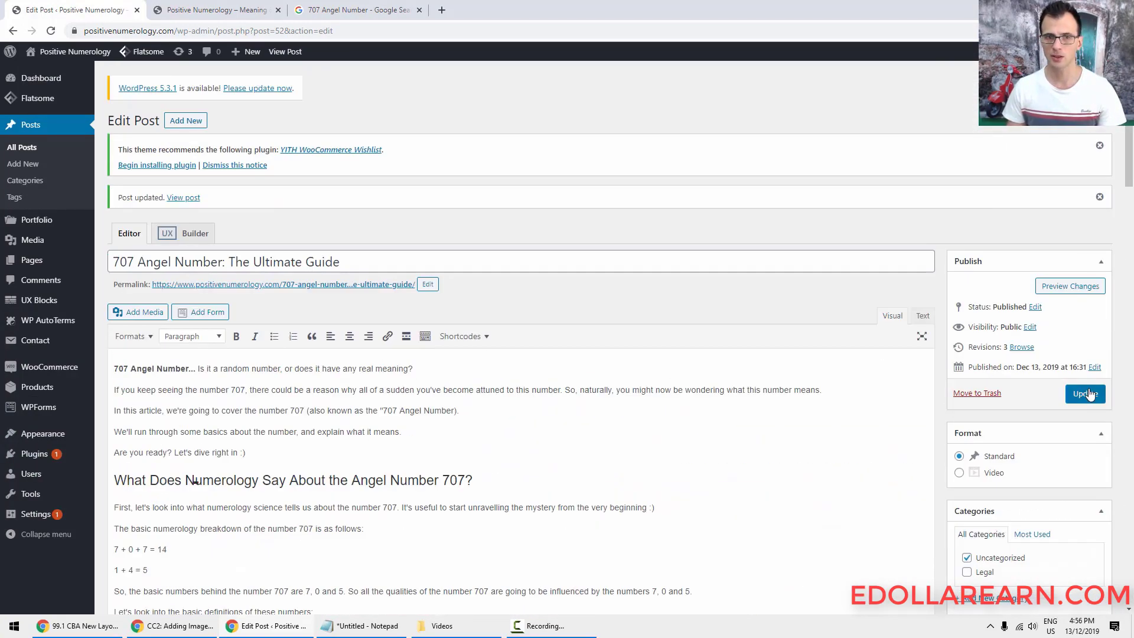
left_click(1088, 394)
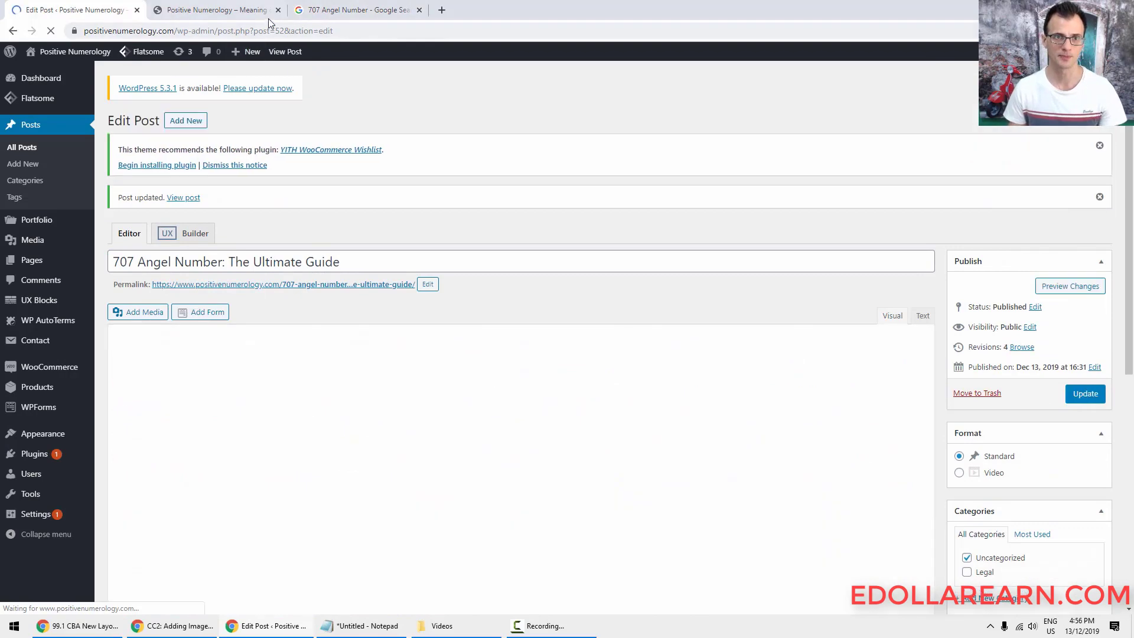
Open the 707 article from the live site's home page, look through its images, and return to the post editor.
left_click(247, 11)
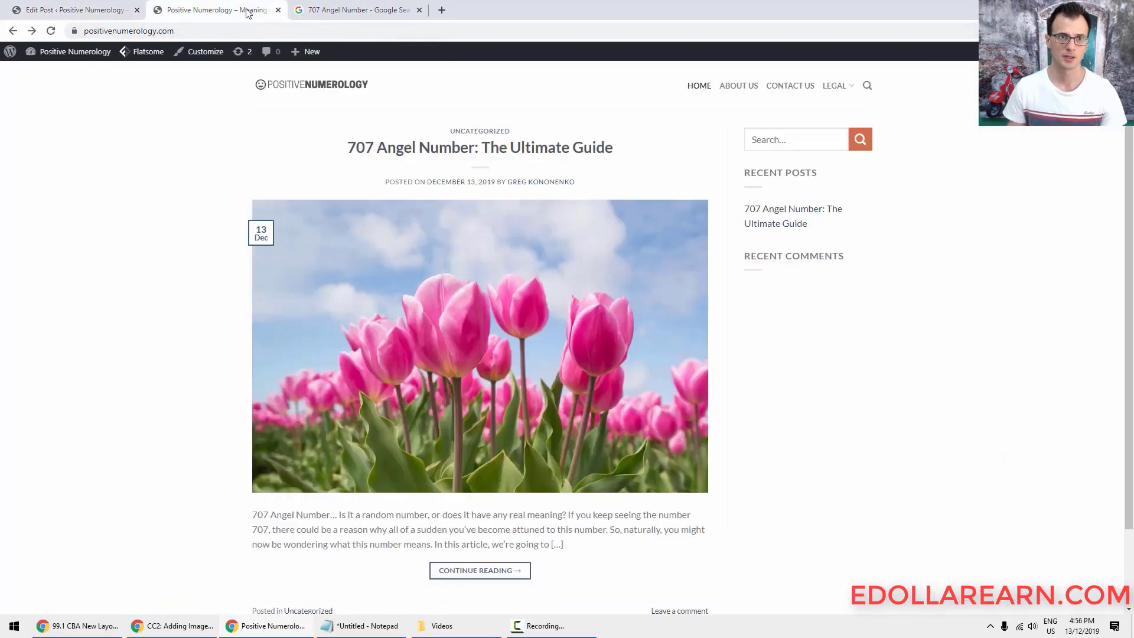
left_click(295, 89)
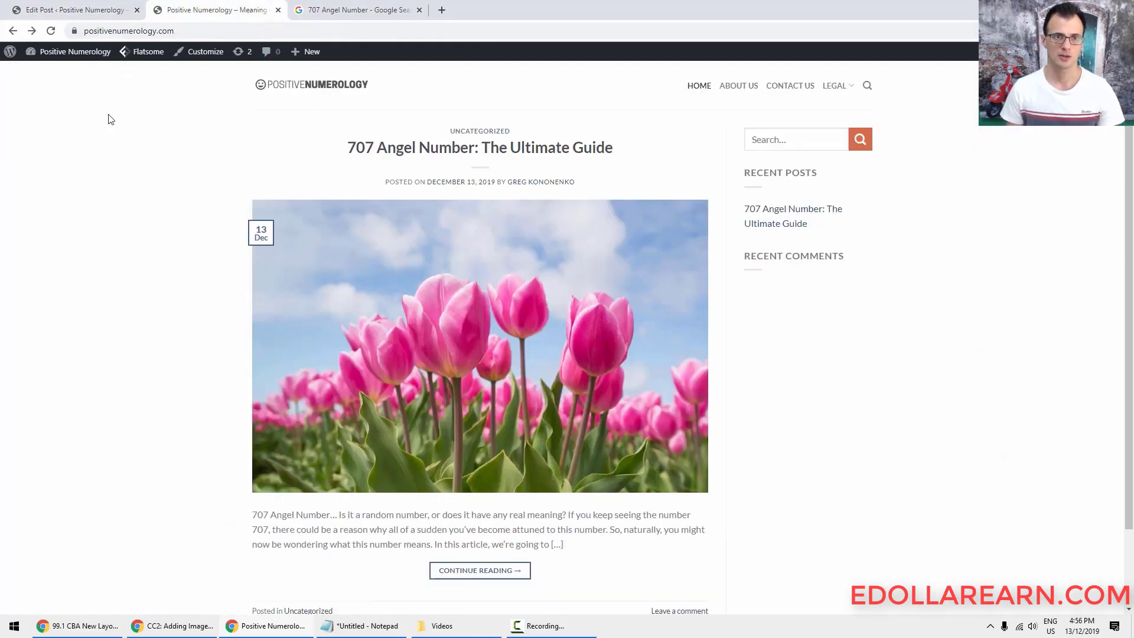
scroll(68, 146, "down", 3)
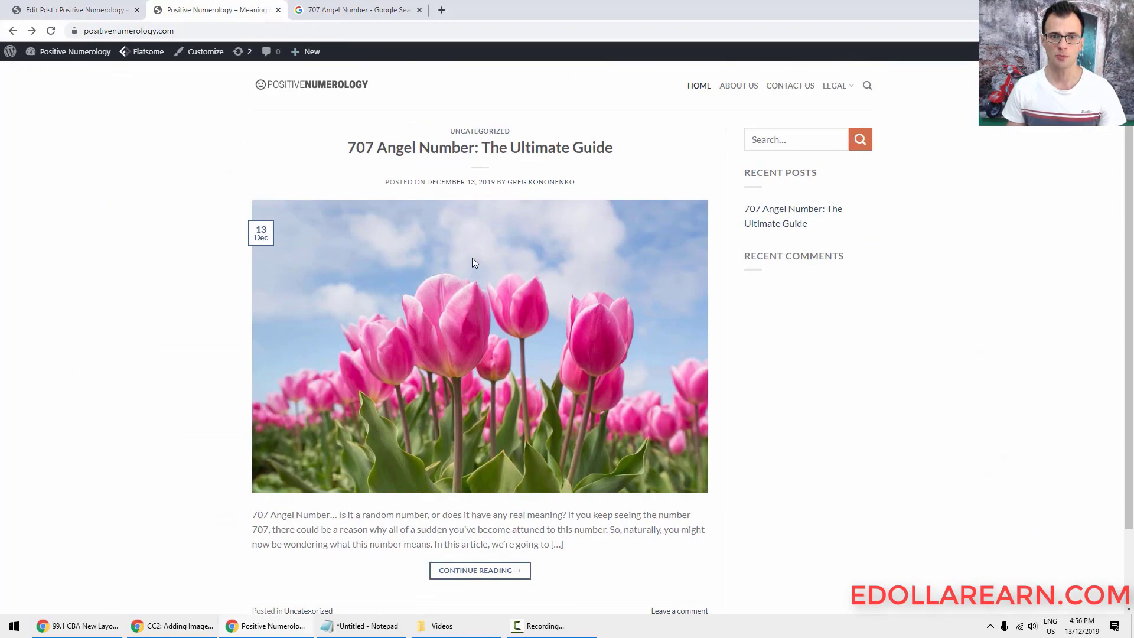
left_click(503, 322)
scroll(800, 377, "down", 8)
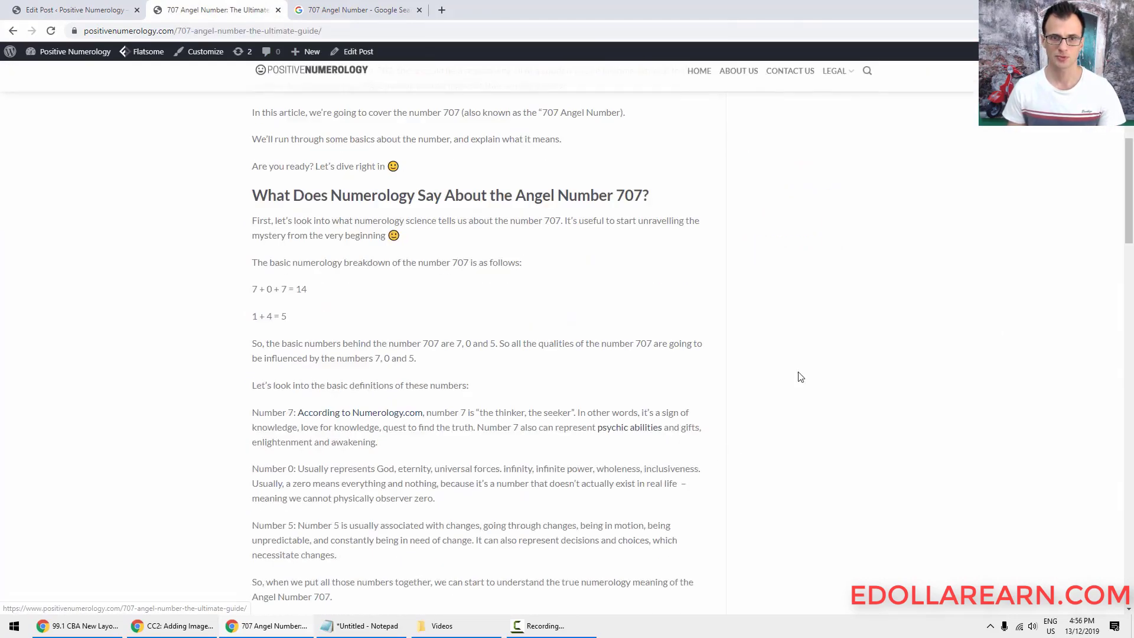
scroll(800, 377, "up", 8)
scroll(1099, 590, "down", 20)
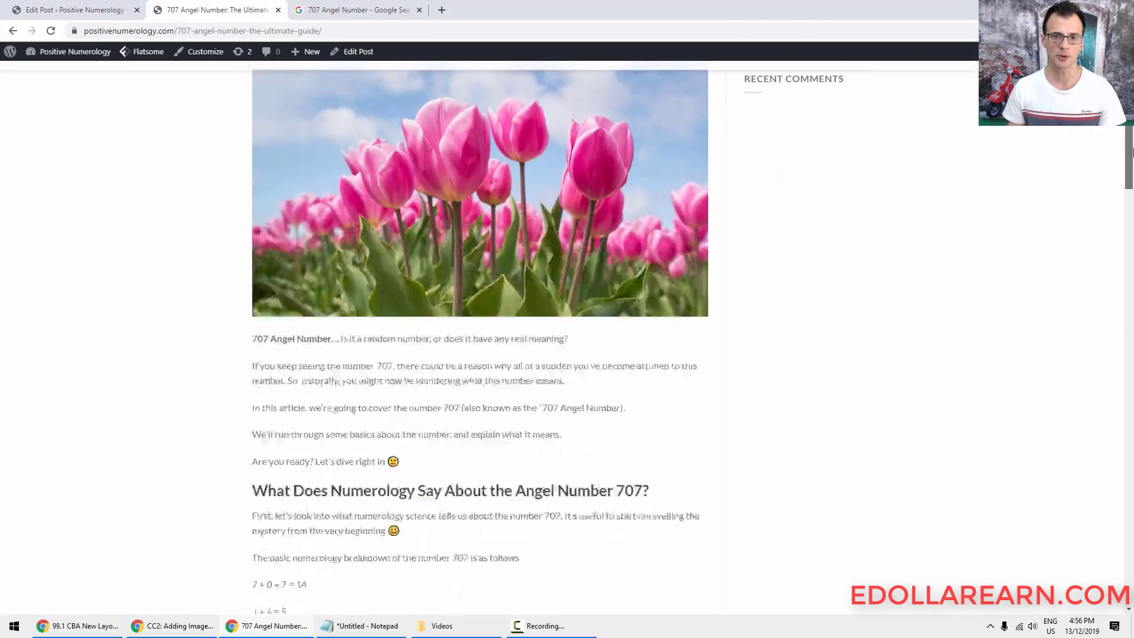
left_click_drag(1132, 378, 1133, 153)
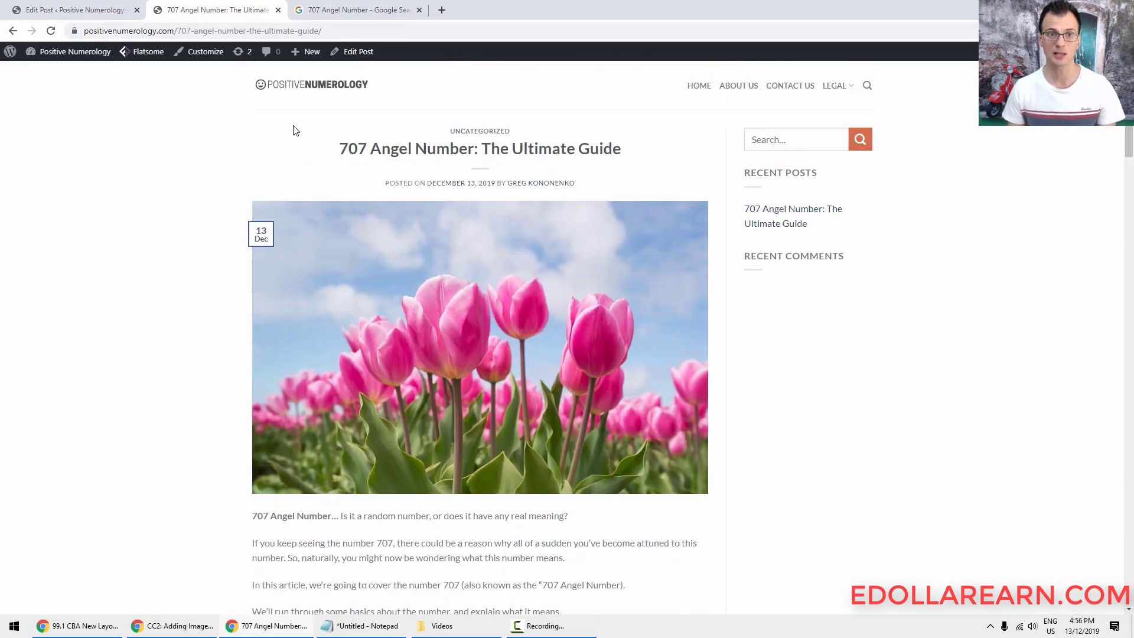
key("ctrl+1")
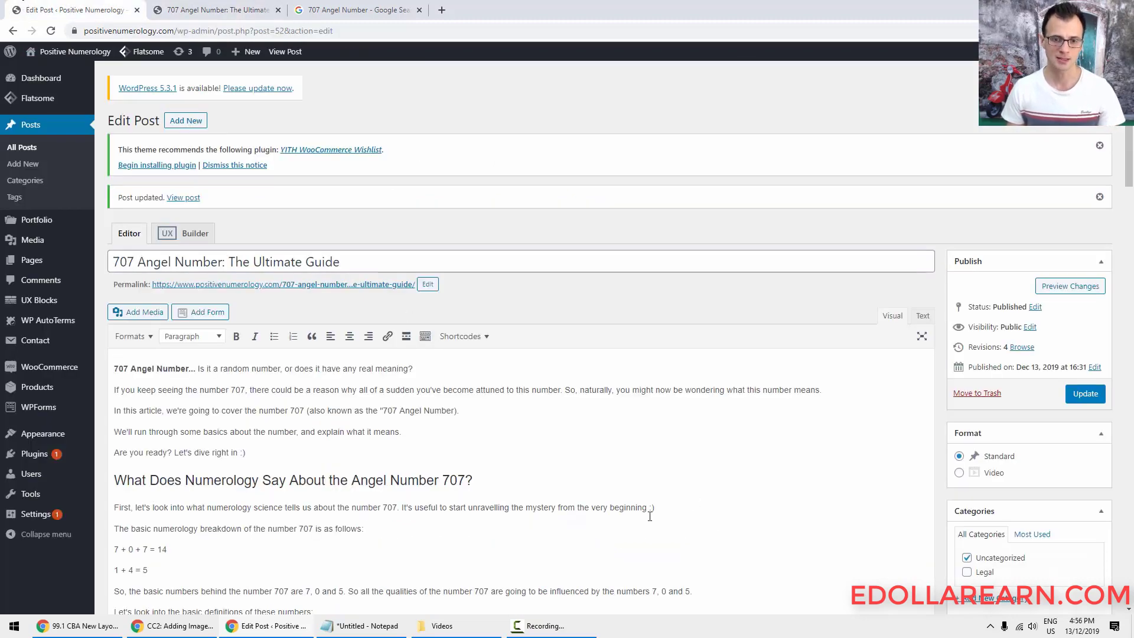